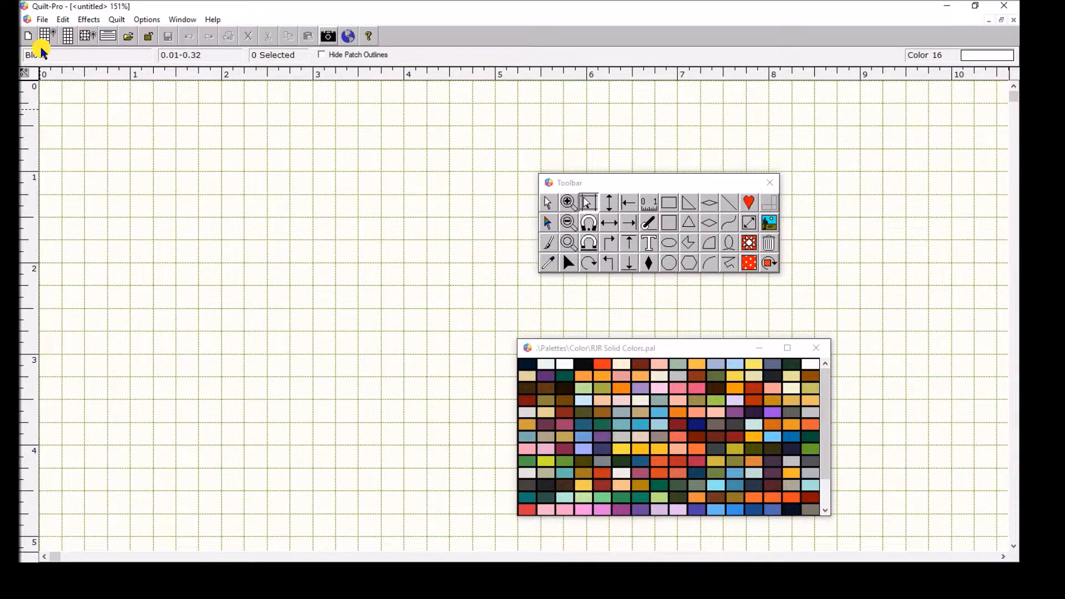
Step: Start the Quilt Wizard, preview the available layout types and set the layout to Diagonal w/Sash In Corner
left_click(44, 37)
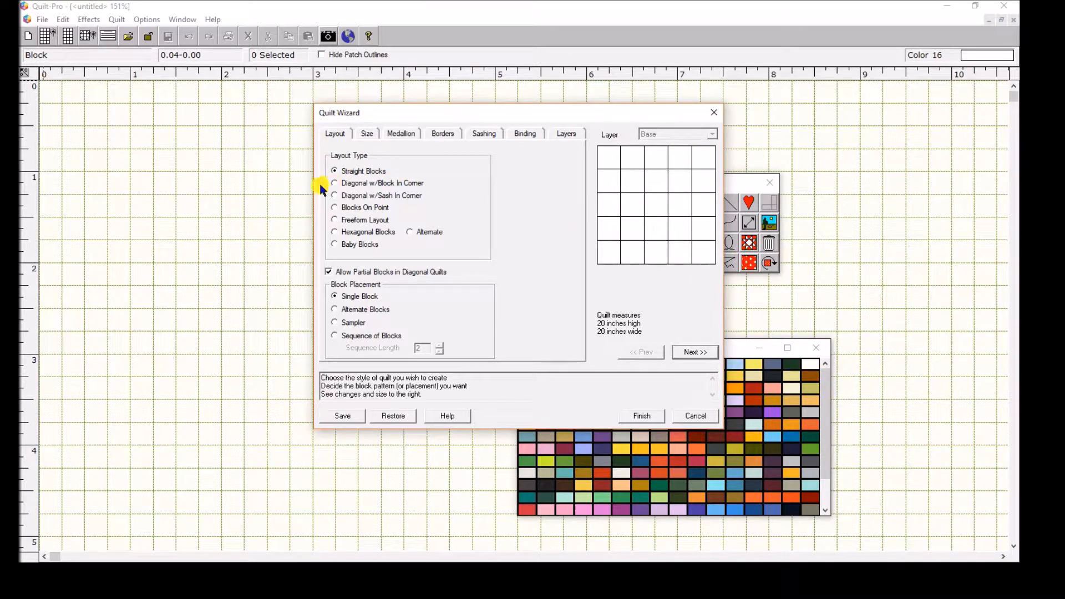
left_click(334, 184)
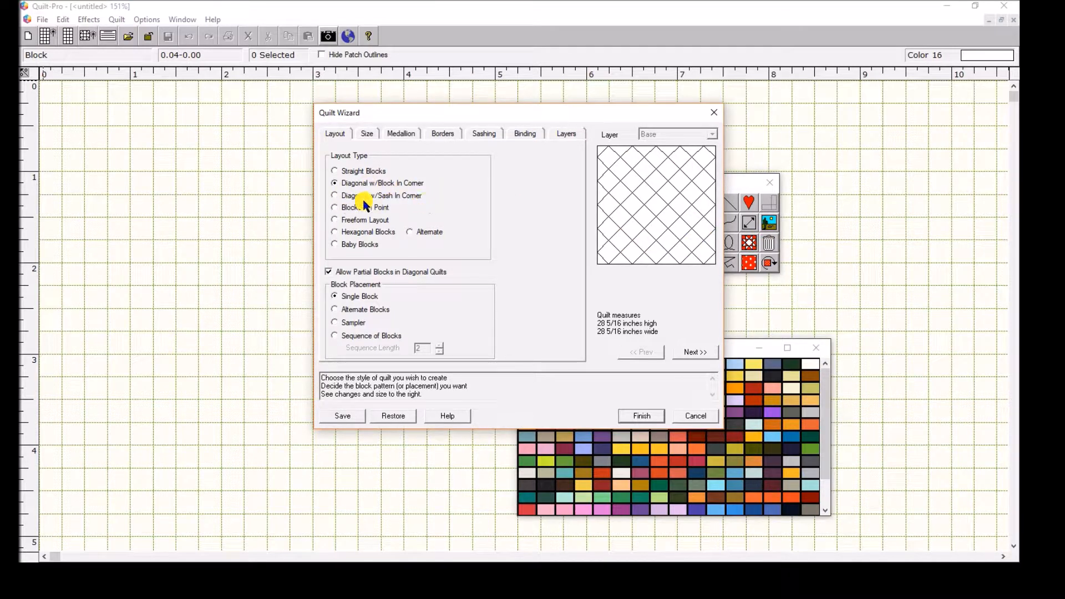
left_click(335, 197)
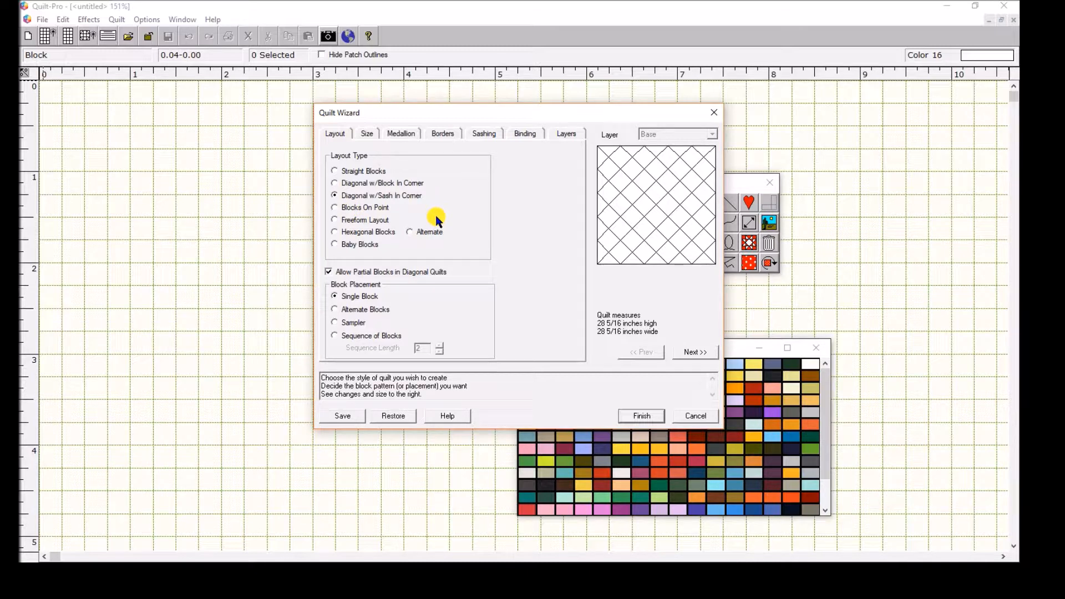
left_click(335, 207)
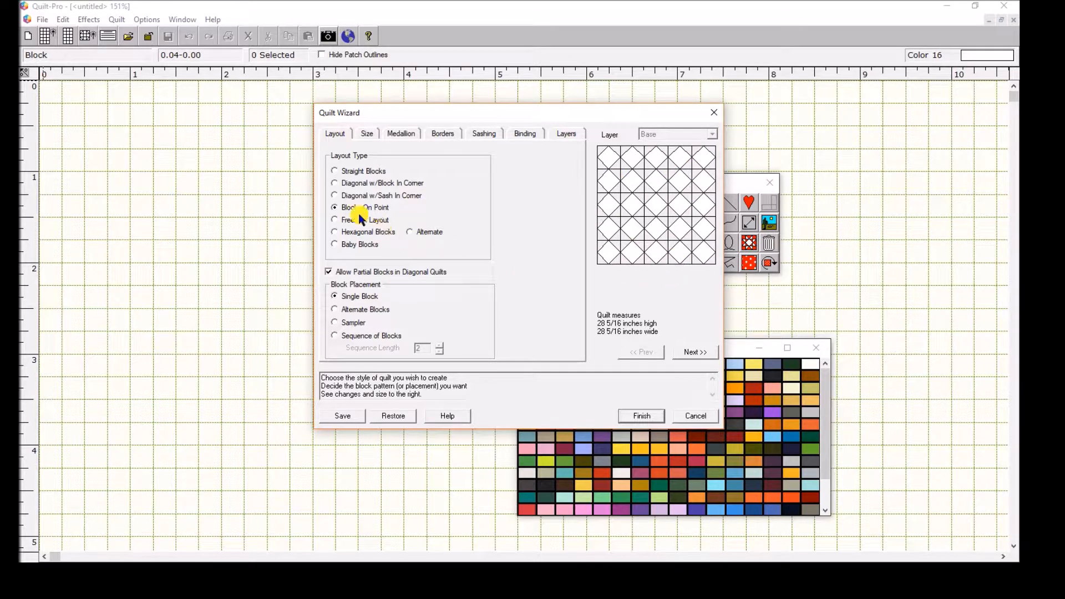
left_click(336, 222)
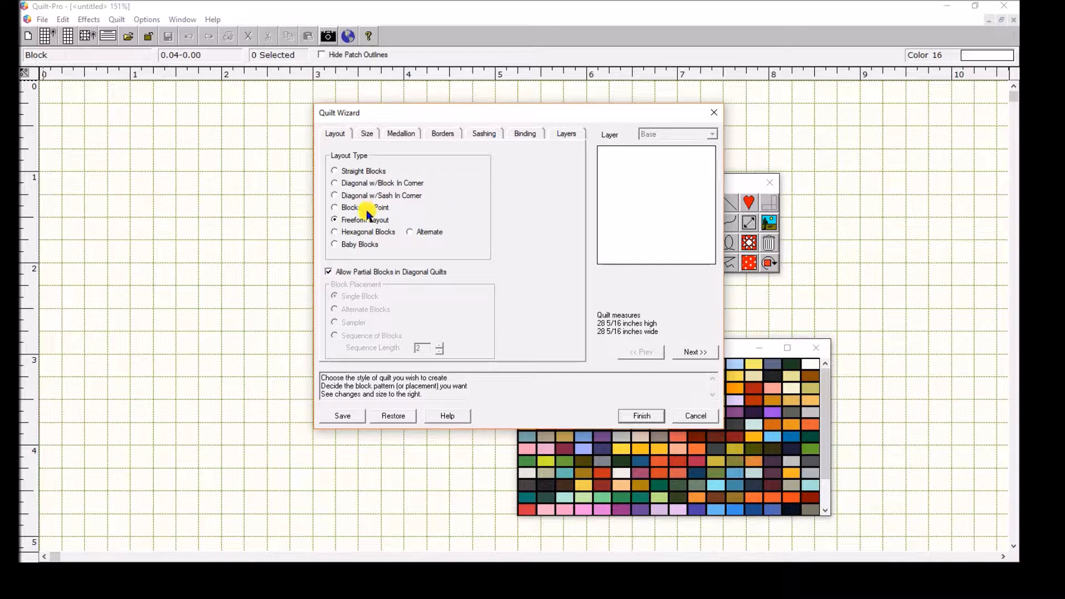
left_click(334, 231)
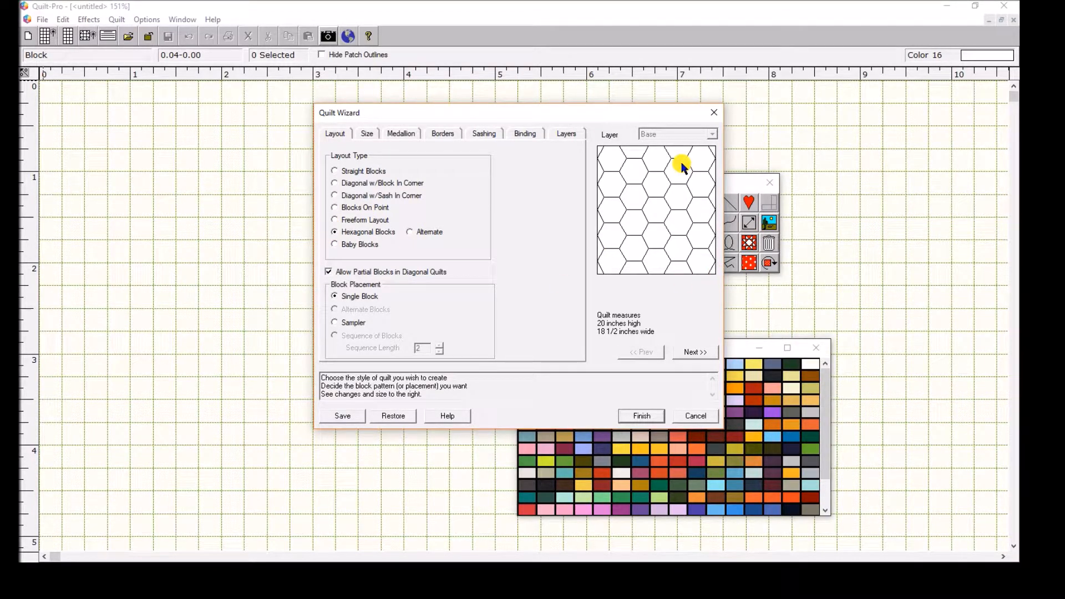
left_click(412, 233)
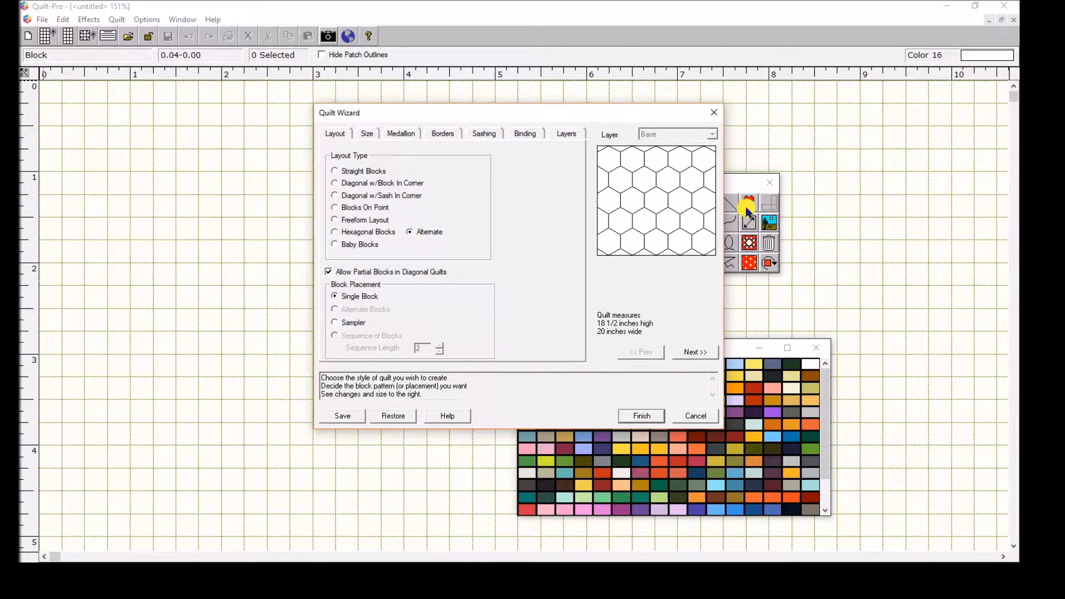
left_click(332, 232)
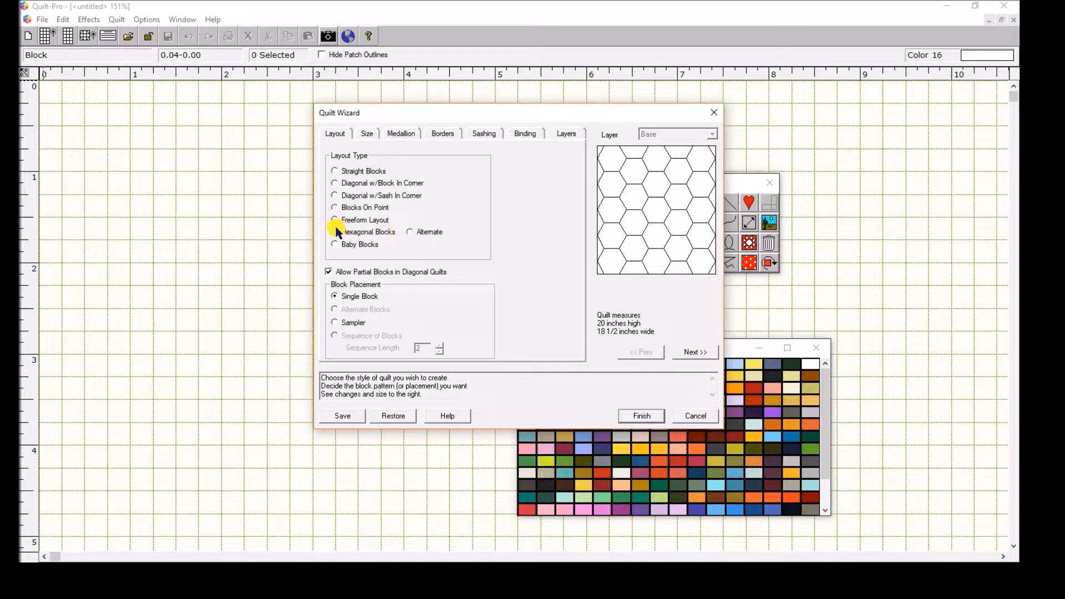
left_click(335, 245)
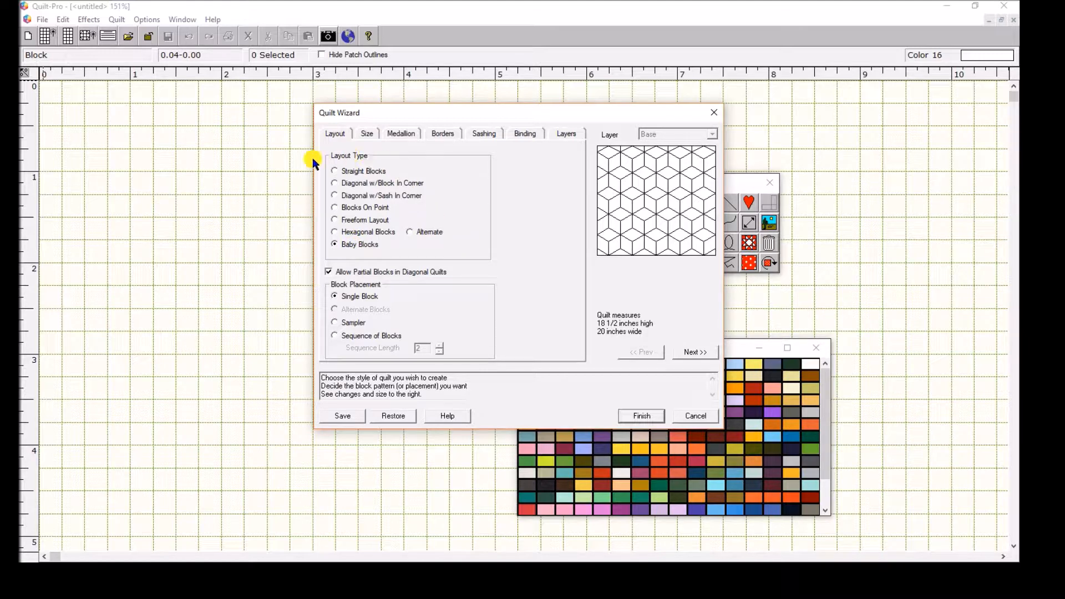
left_click(335, 195)
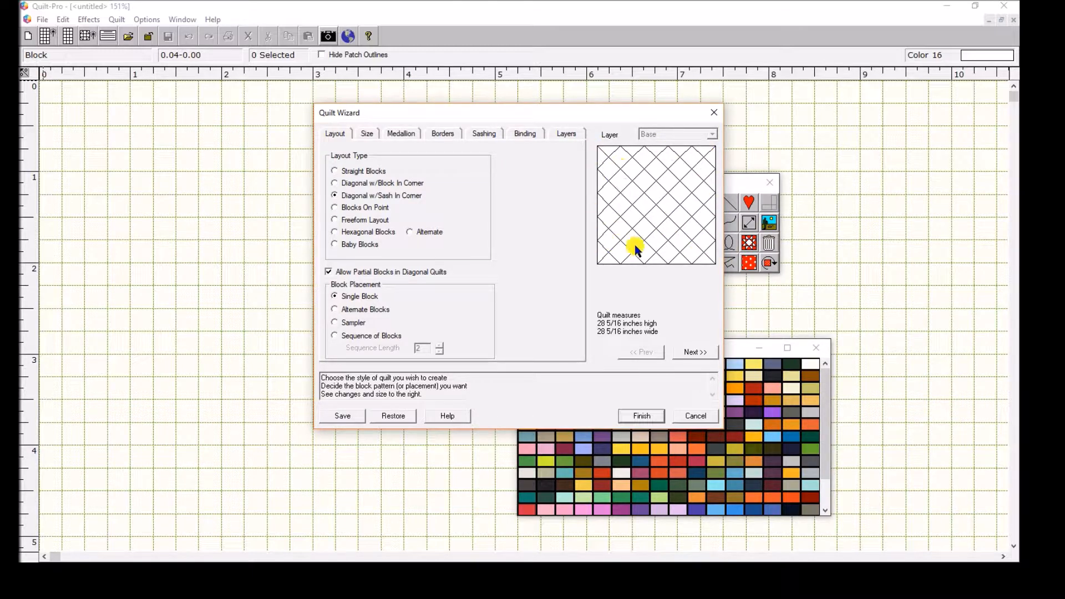
Step: Try the Sampler and Sequence of Blocks placements, settle on Alternate Blocks and proceed to the size settings
left_click(334, 309)
left_click(335, 322)
left_click(336, 336)
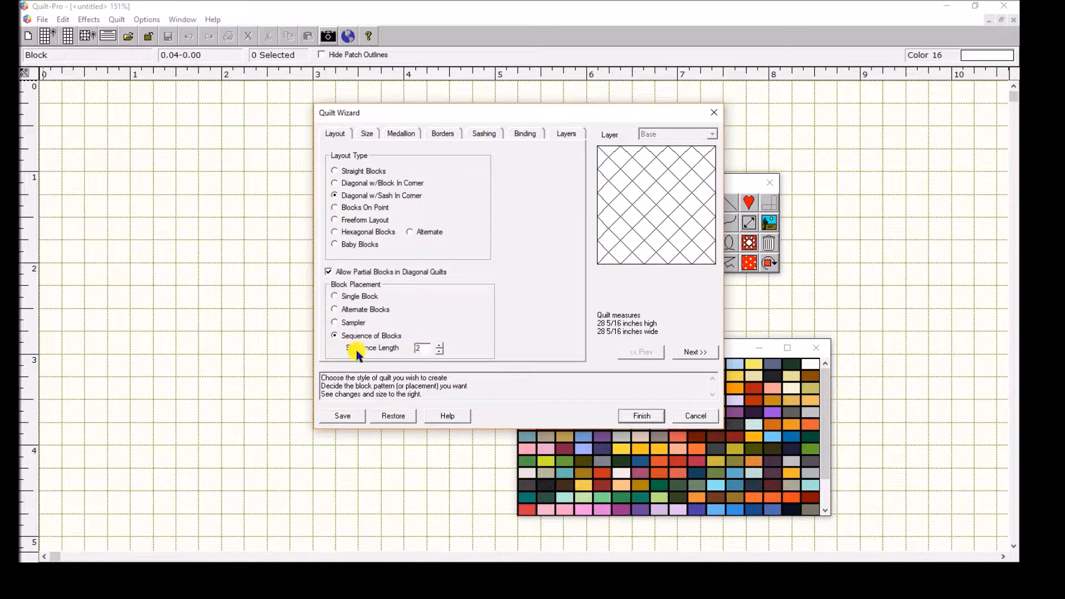
left_click(442, 346)
left_click(442, 347)
left_click(440, 352)
left_click(440, 352)
left_click(335, 309)
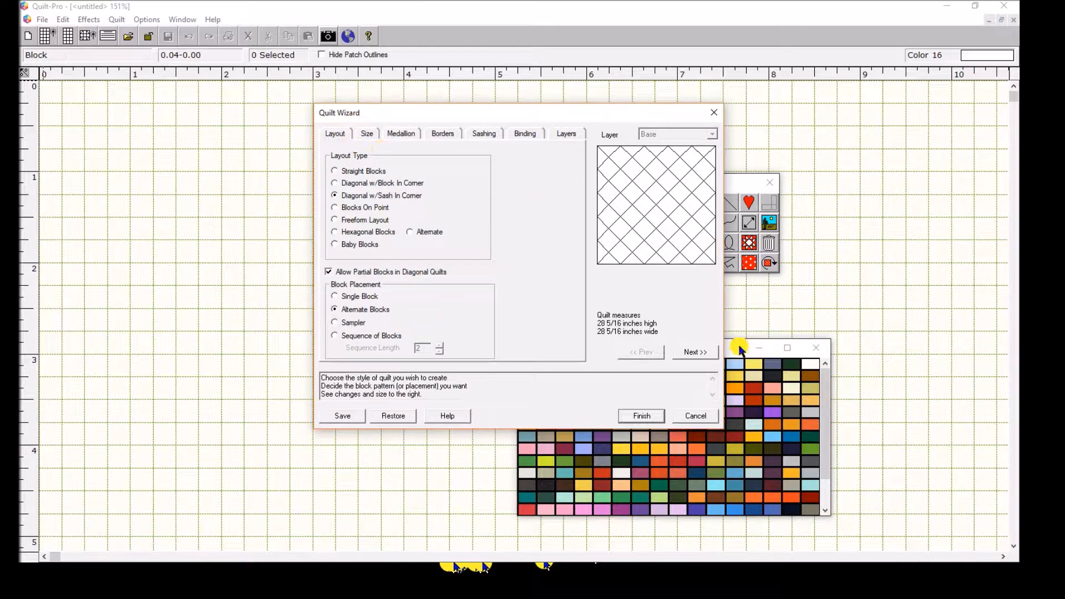
left_click(696, 352)
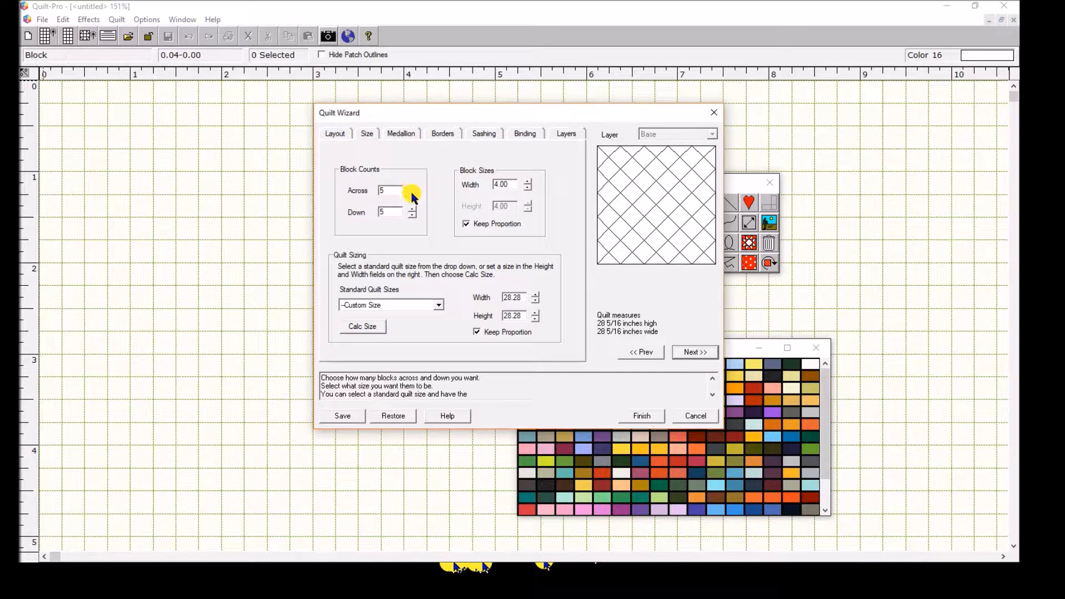
Step: Try block counts of 6 across and 6 down, and return both to 5
left_click_drag(395, 190, 339, 180)
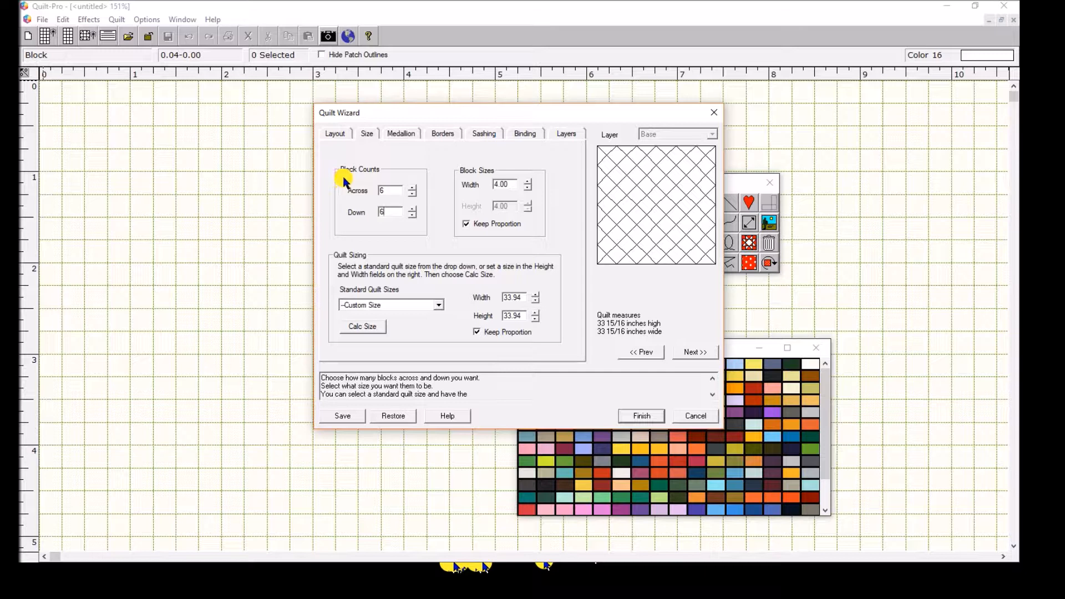
left_click(413, 194)
left_click(412, 216)
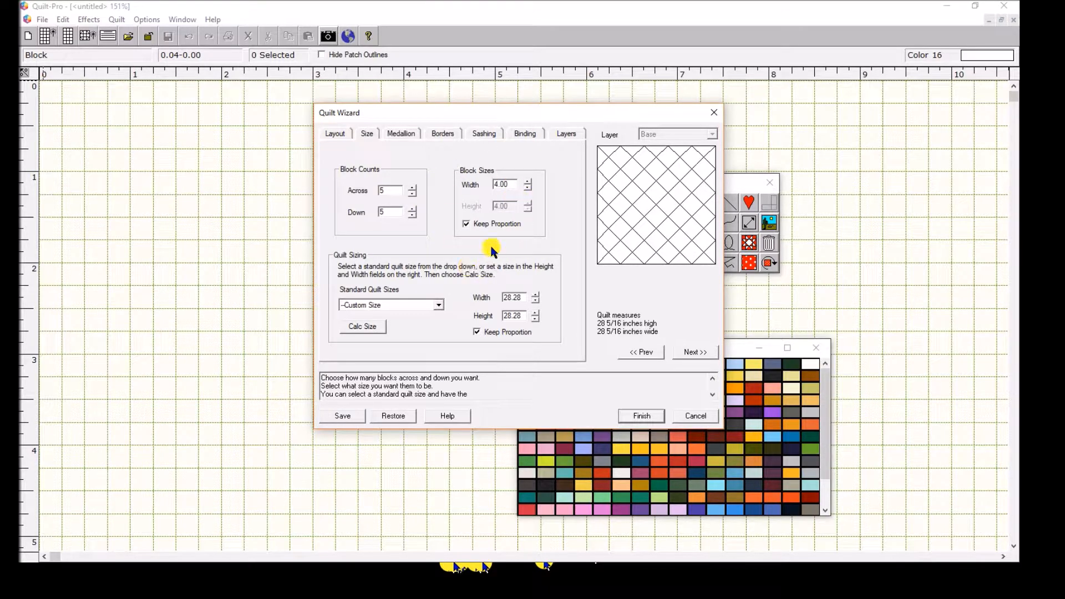
Step: Set the block width to 6.00 inches with Keep Proportion on
left_click(467, 223)
left_click(527, 182)
left_click(528, 182)
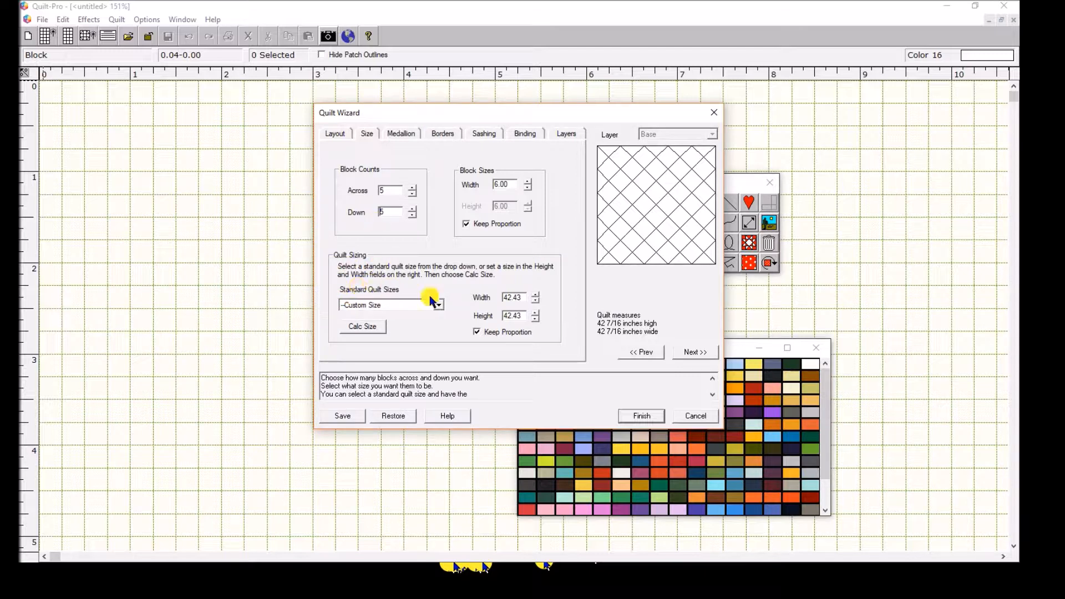
Step: Choose the Queen (90x100) standard quilt size and calculate the block counts for it
left_click(439, 312)
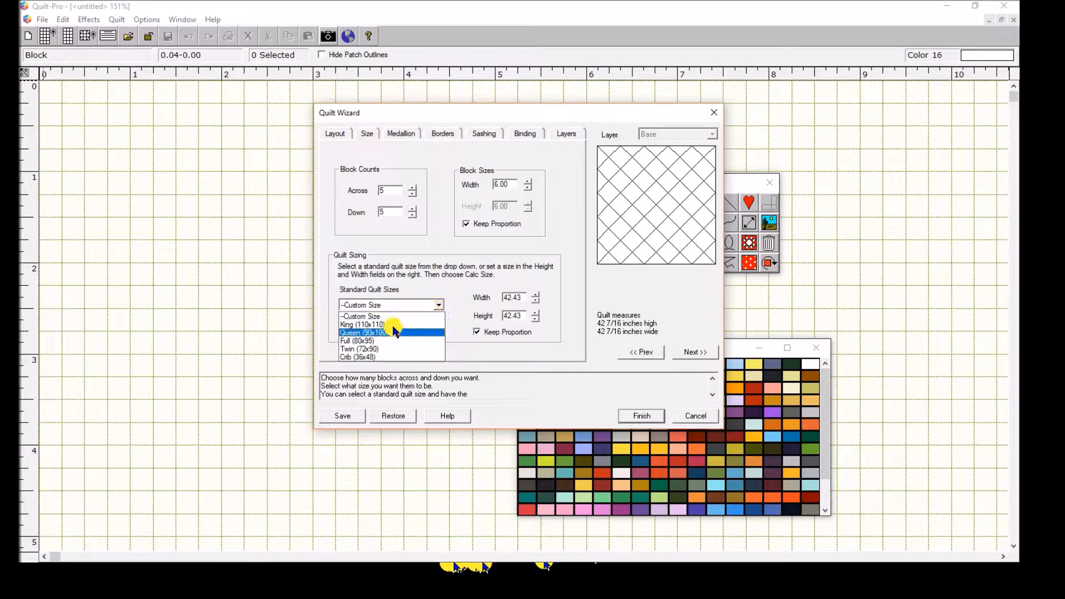
left_click(377, 333)
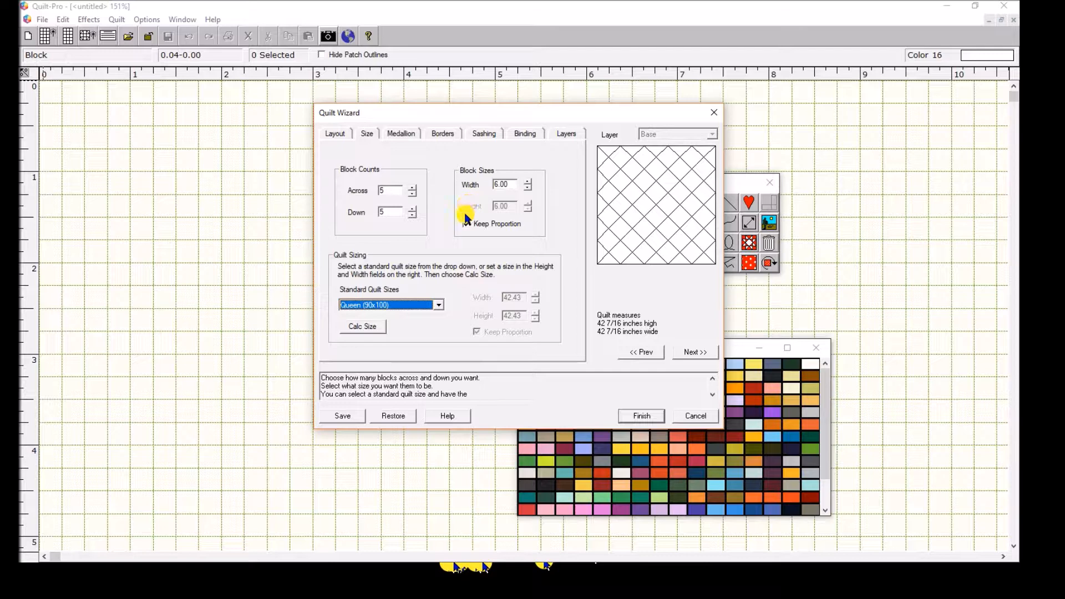
left_click(365, 327)
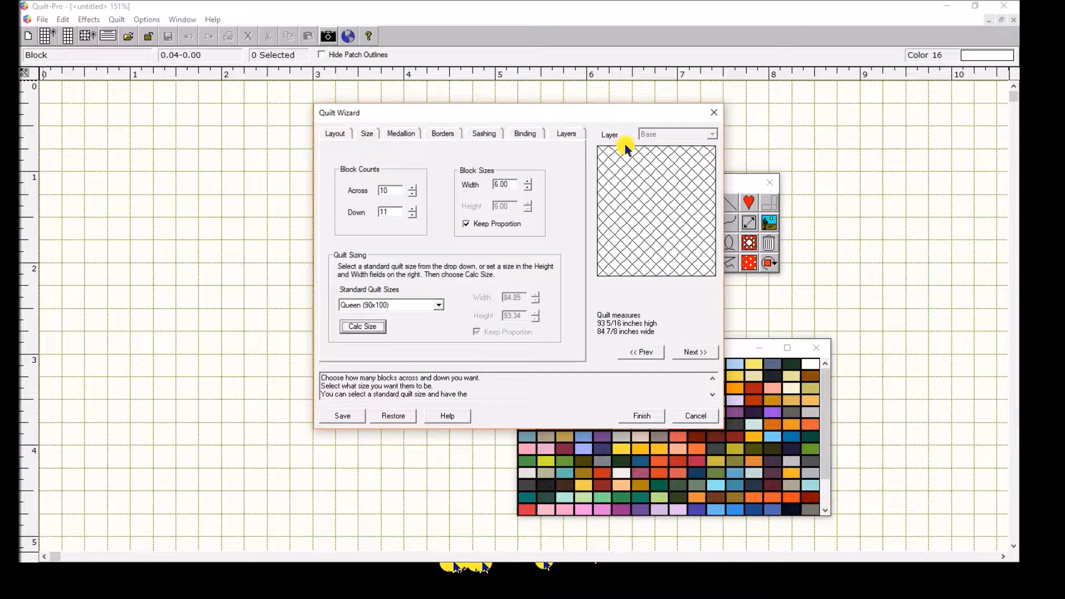
Step: Set the block width to 12 inches and recalculate the block counts for the queen size
left_click_drag(508, 185, 467, 184)
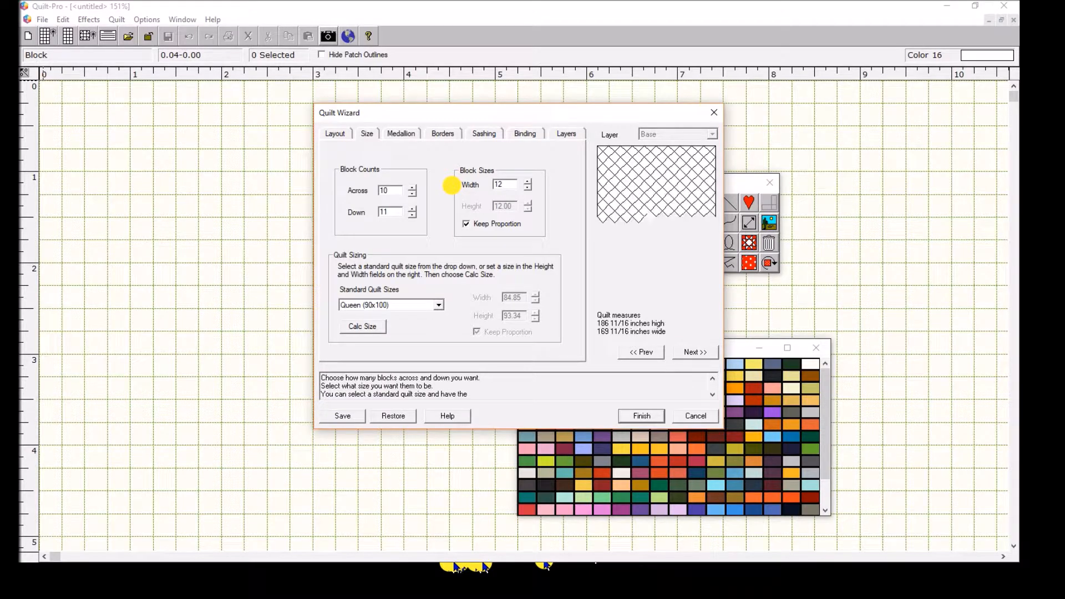
key("Tab")
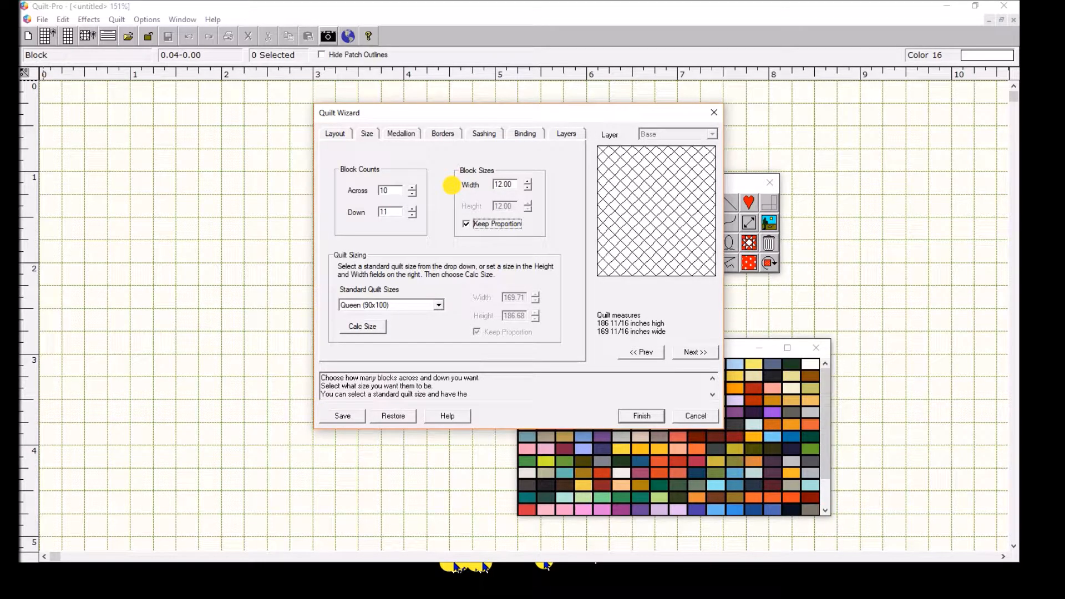
left_click(377, 327)
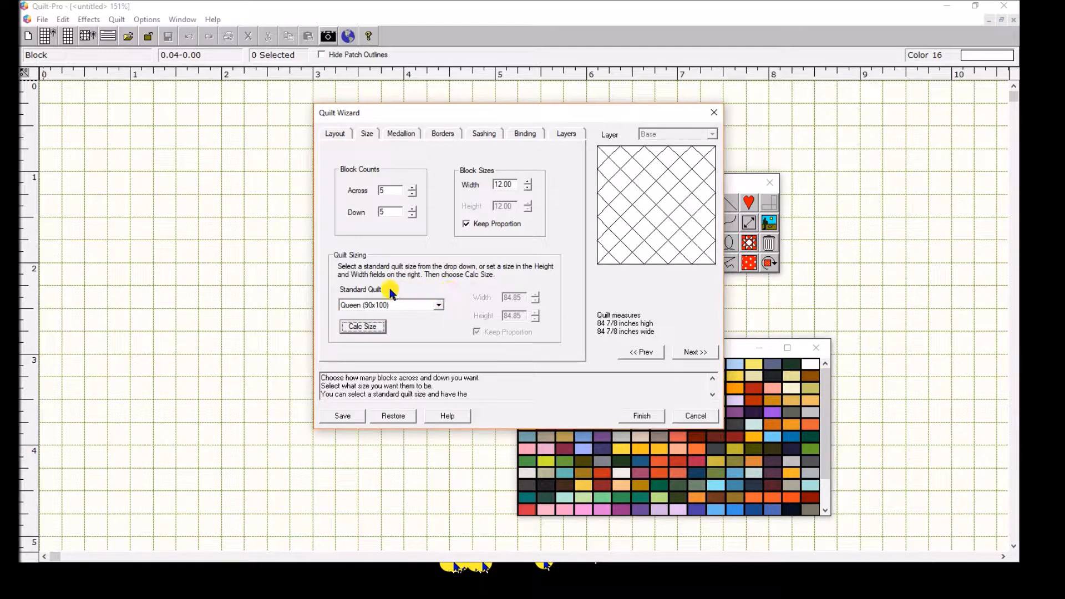
left_click(352, 326)
Step: Pass over the medallion settings, add one border to the quilt and set its proportional vertical and horizontal widths to 6.00
left_click(402, 135)
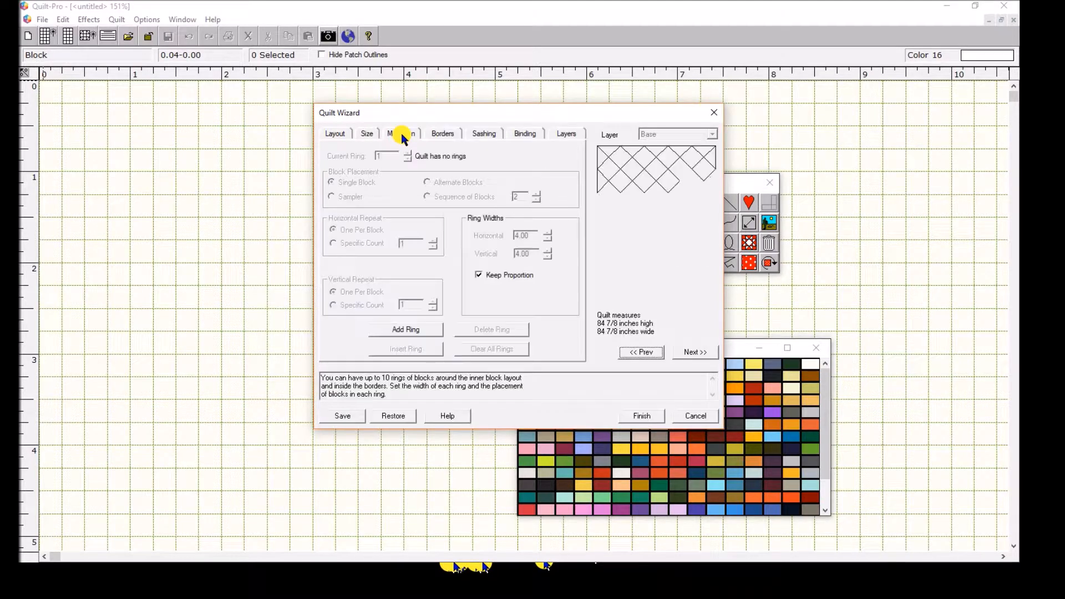
left_click(437, 136)
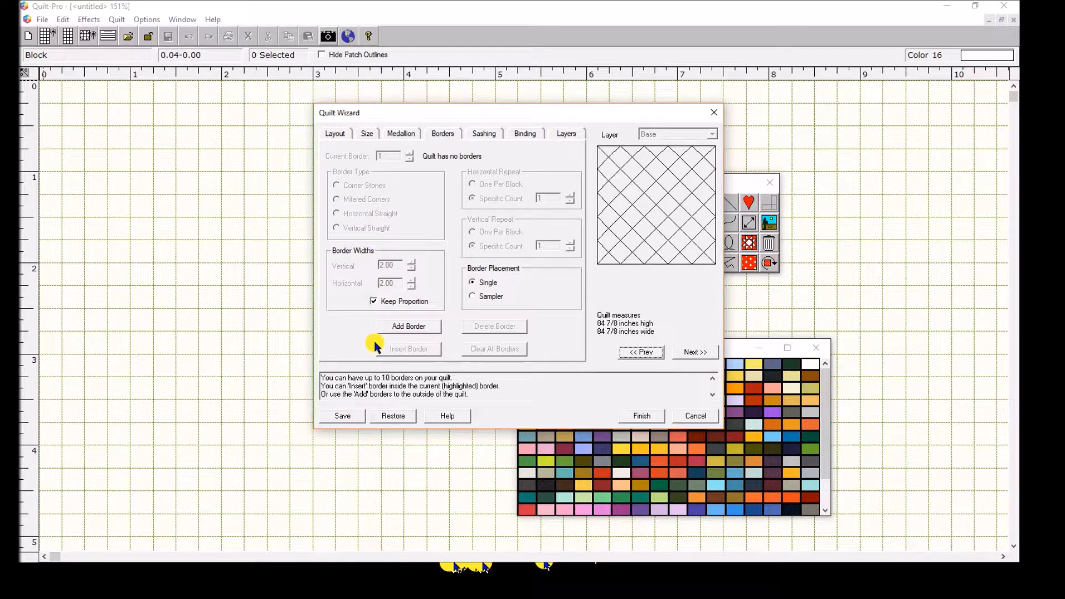
left_click(400, 328)
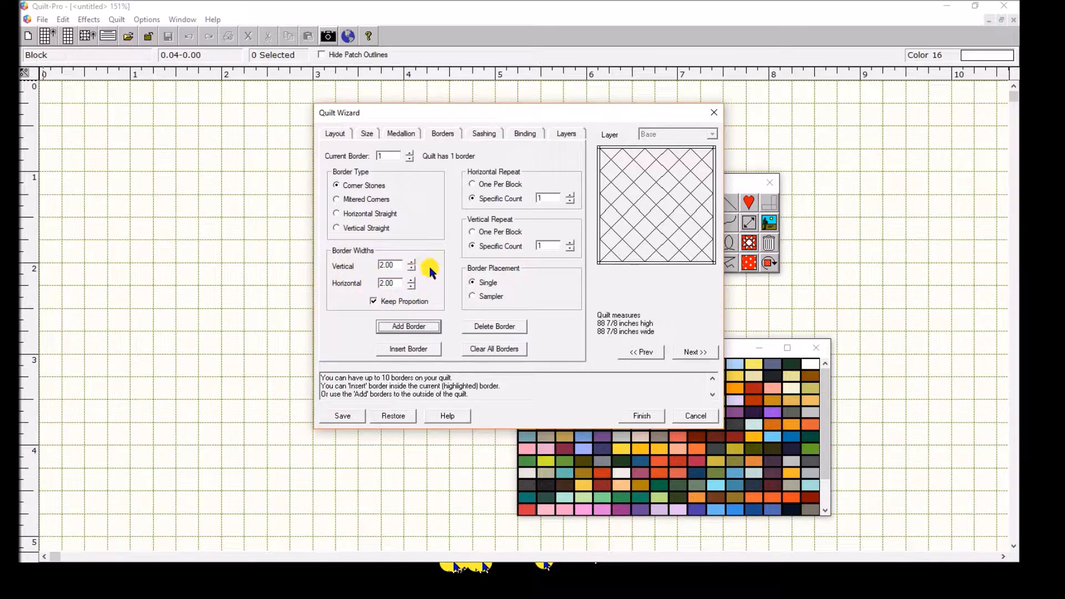
double_click(391, 265)
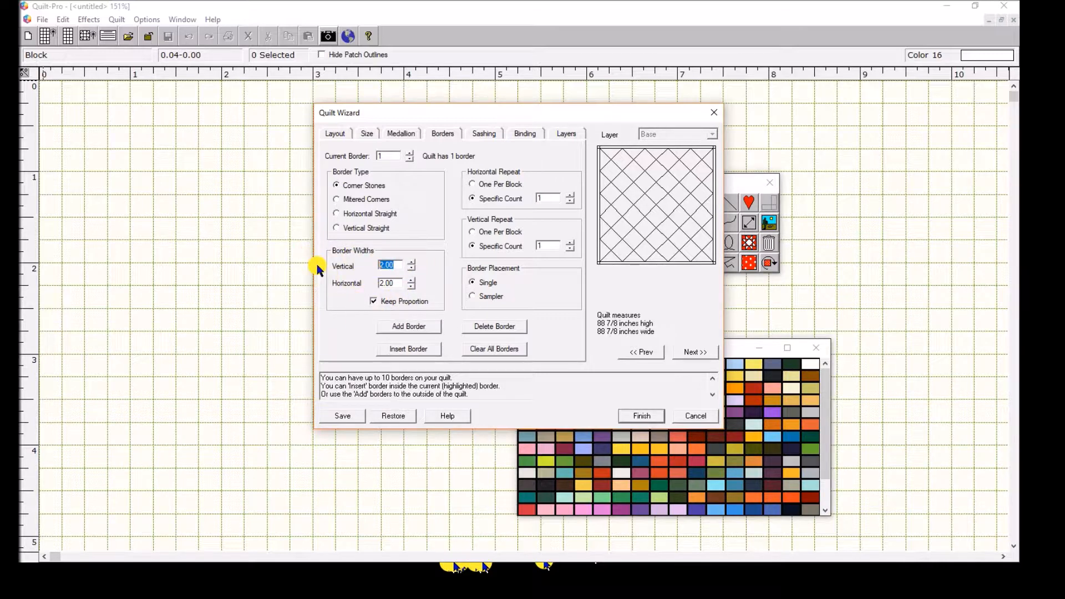
key("Tab")
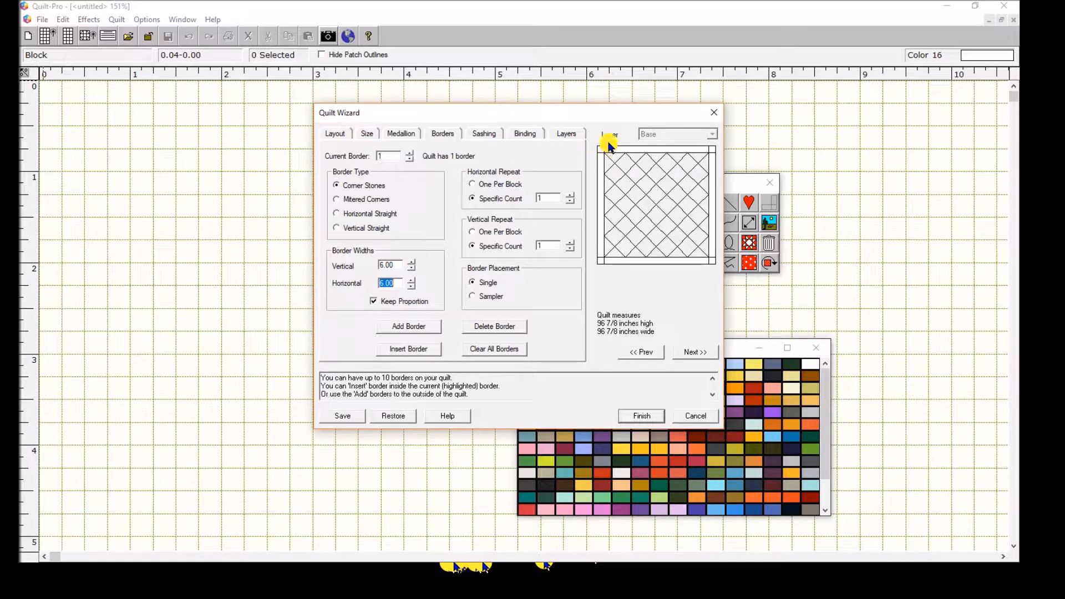
Step: Preview the Mitered Corners and Horizontal Straight border types and set the border to Vertical Straight
left_click(336, 199)
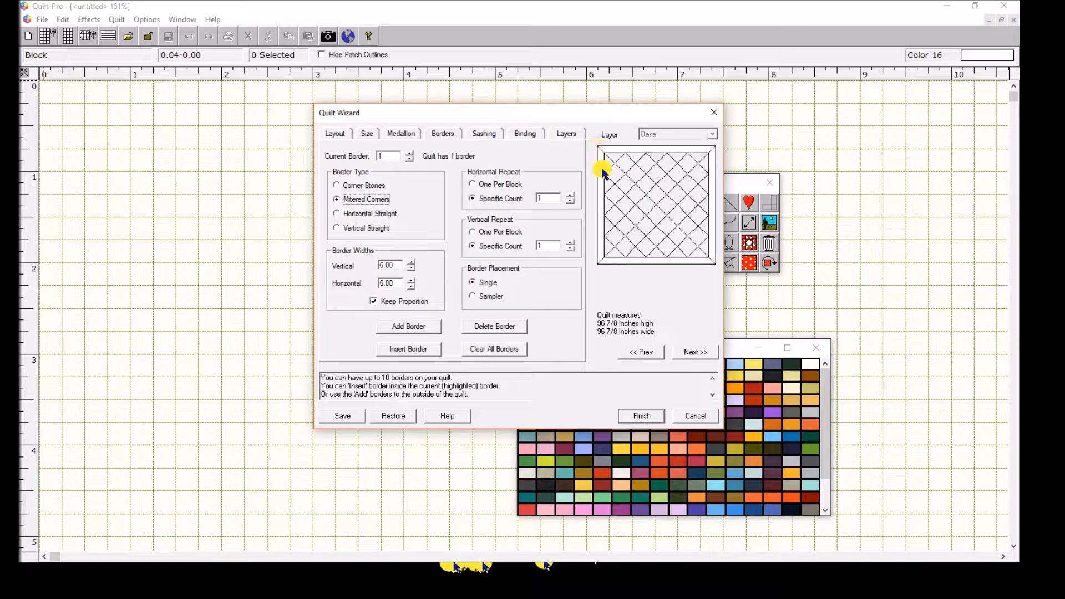
left_click(337, 216)
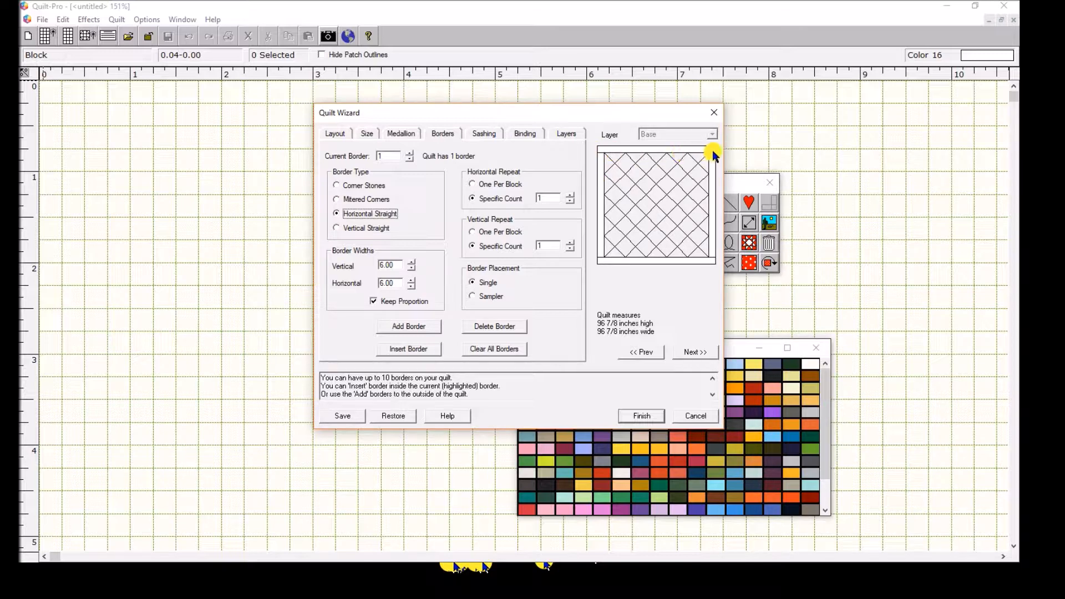
left_click(337, 228)
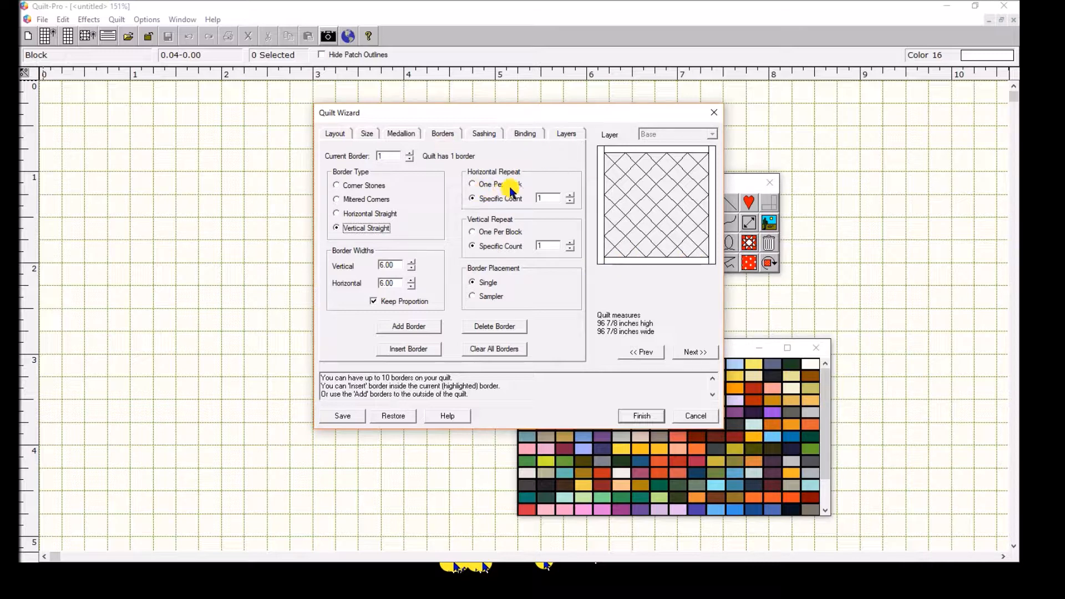
Step: Try One Per Block for the border's horizontal and vertical repeats, and return both to a Specific Count of 1
left_click(473, 184)
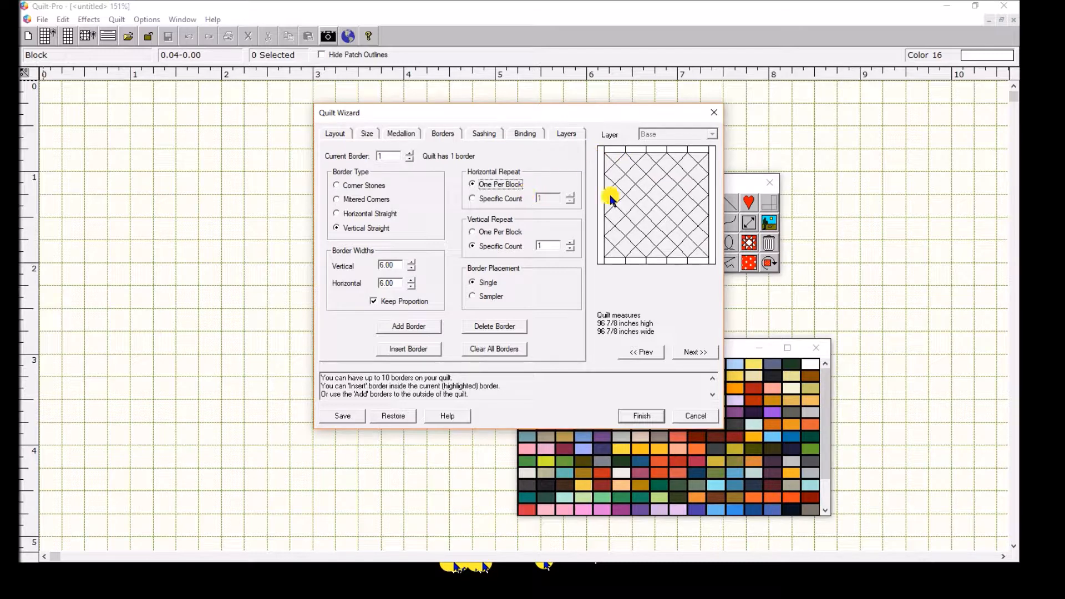
left_click(476, 200)
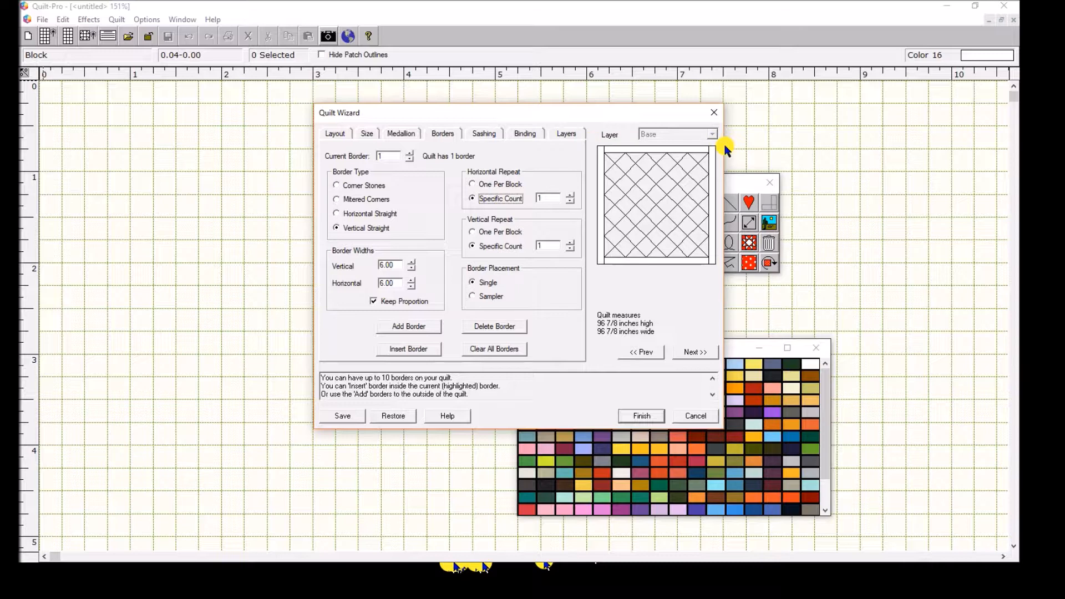
left_click(472, 184)
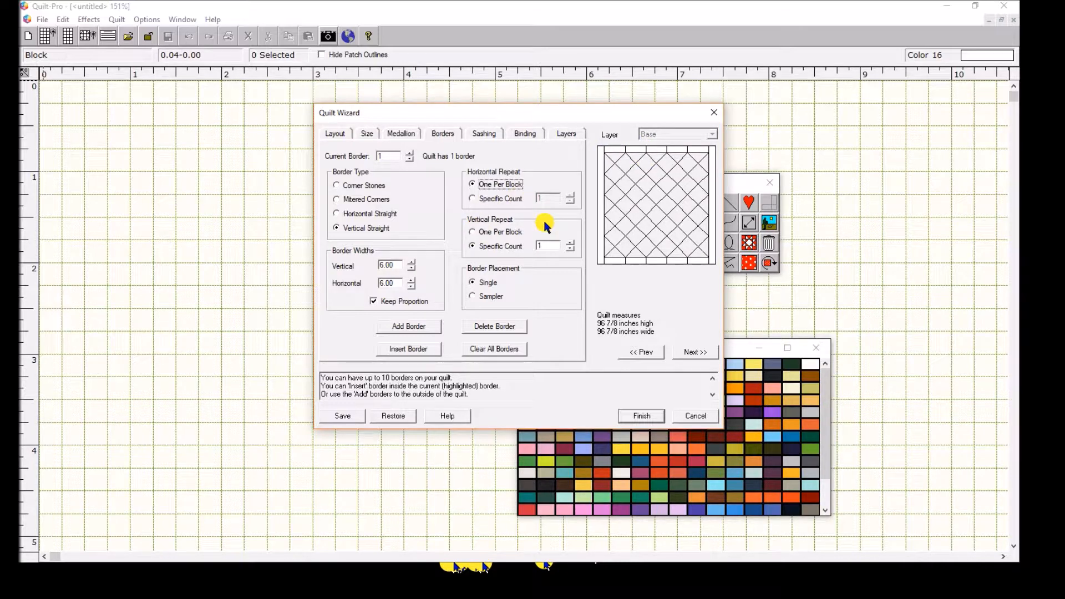
left_click(474, 233)
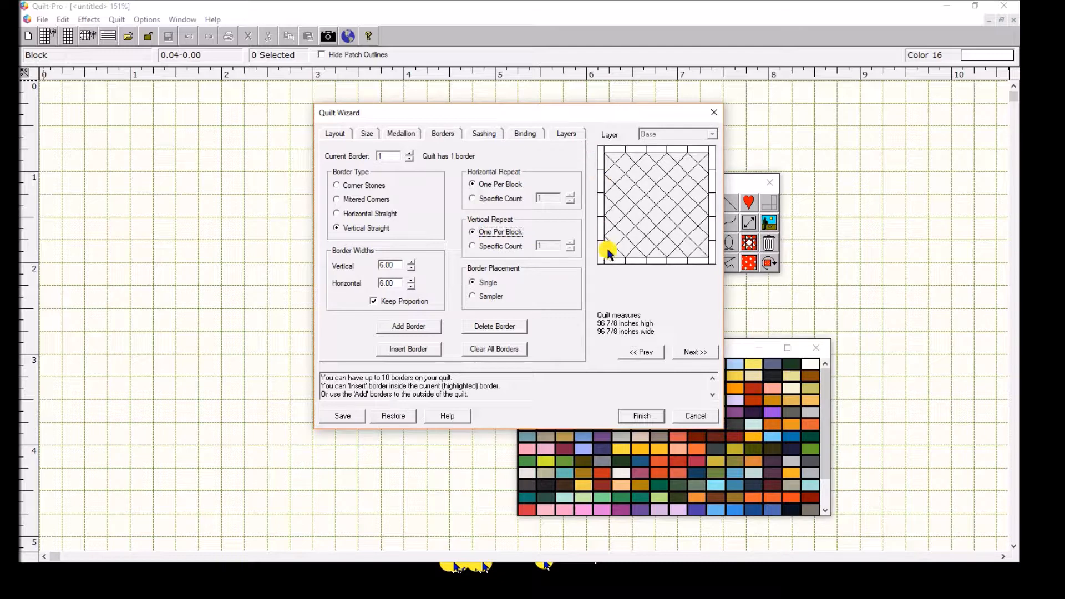
left_click(473, 246)
left_click(472, 199)
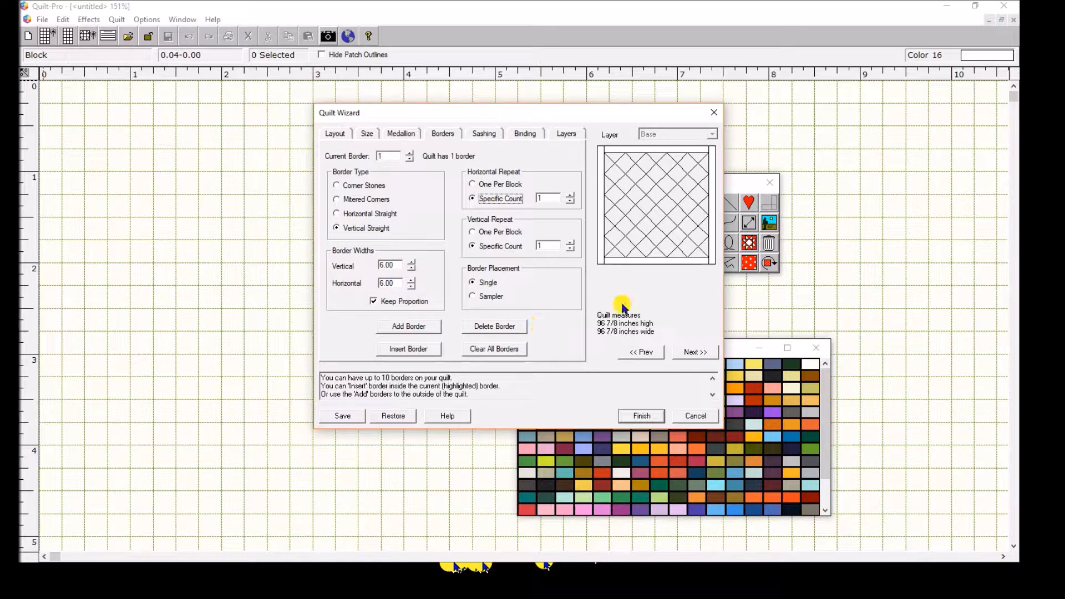
Step: Try adding a second outer border and inserting another inside border 1, and delete the inserted border
left_click(431, 330)
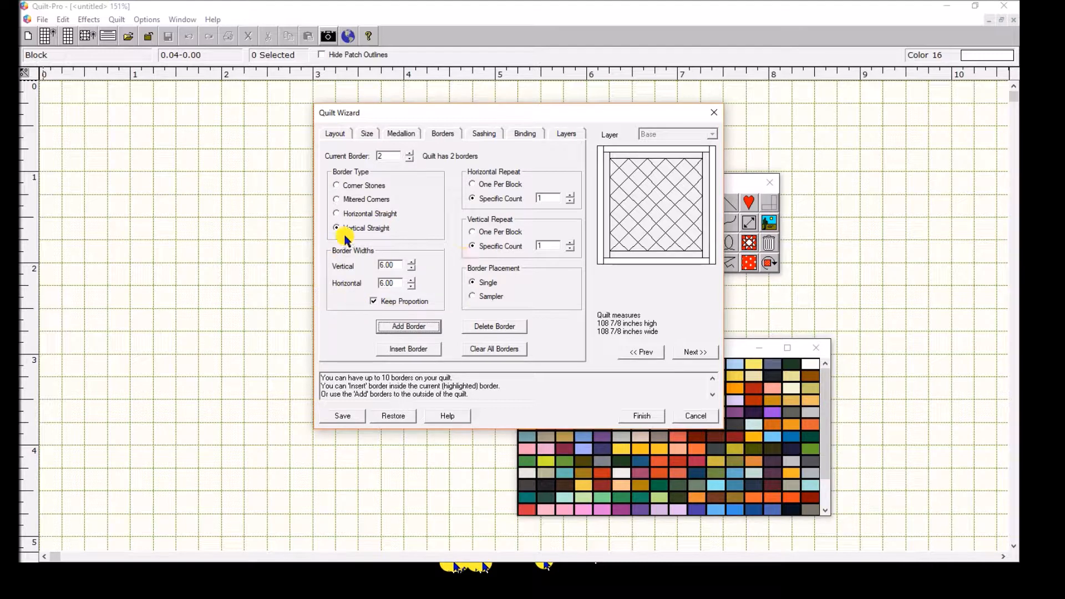
left_click(410, 160)
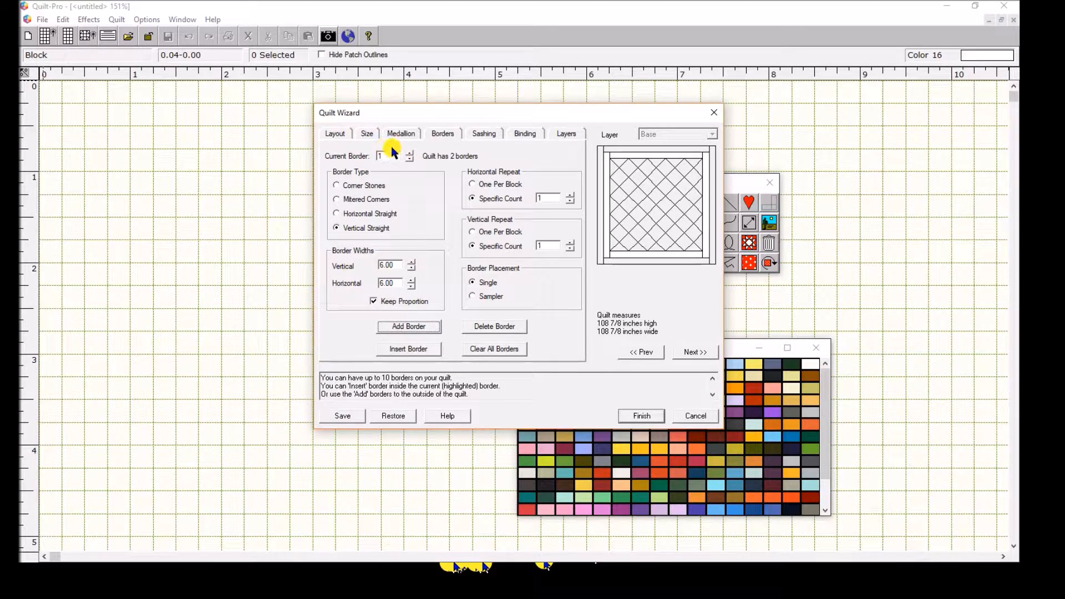
left_click(422, 350)
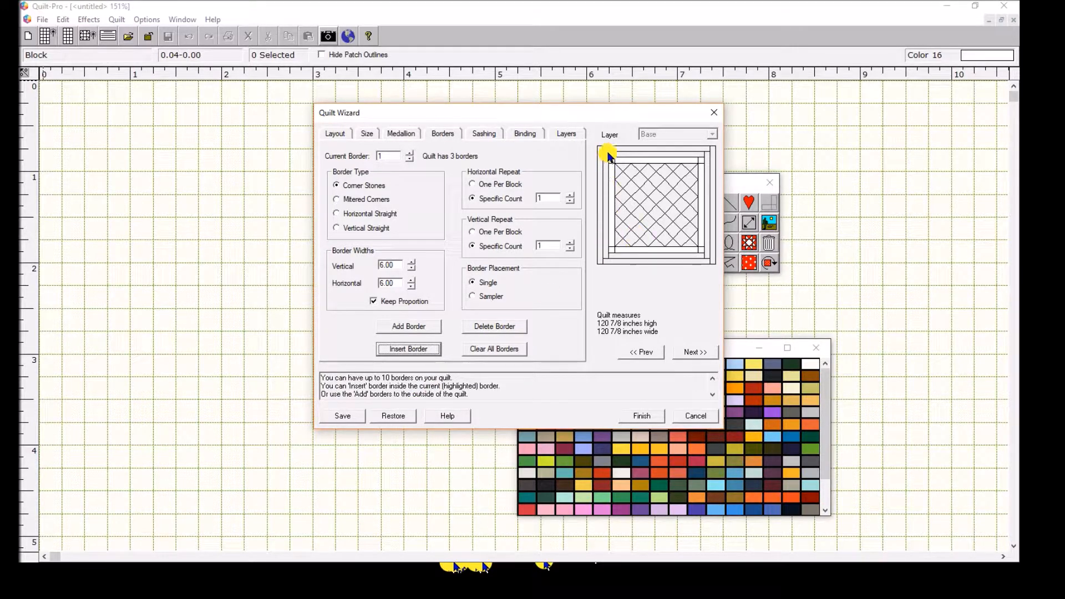
left_click(496, 327)
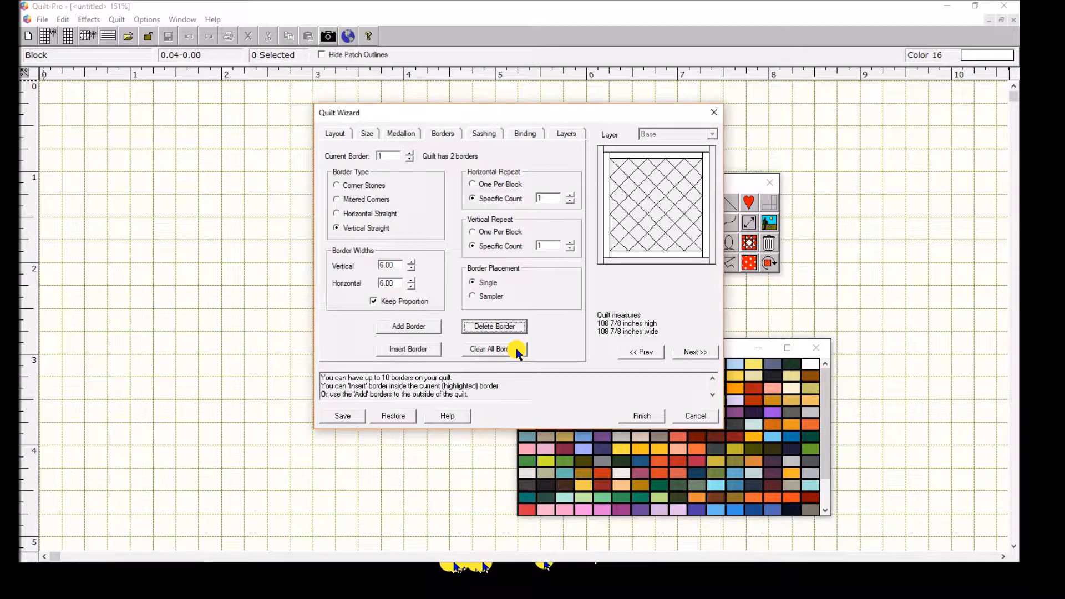
Step: Enable the inner and outer sashes on the quilt and move the floating toolbar clear of the wizard
left_click(699, 353)
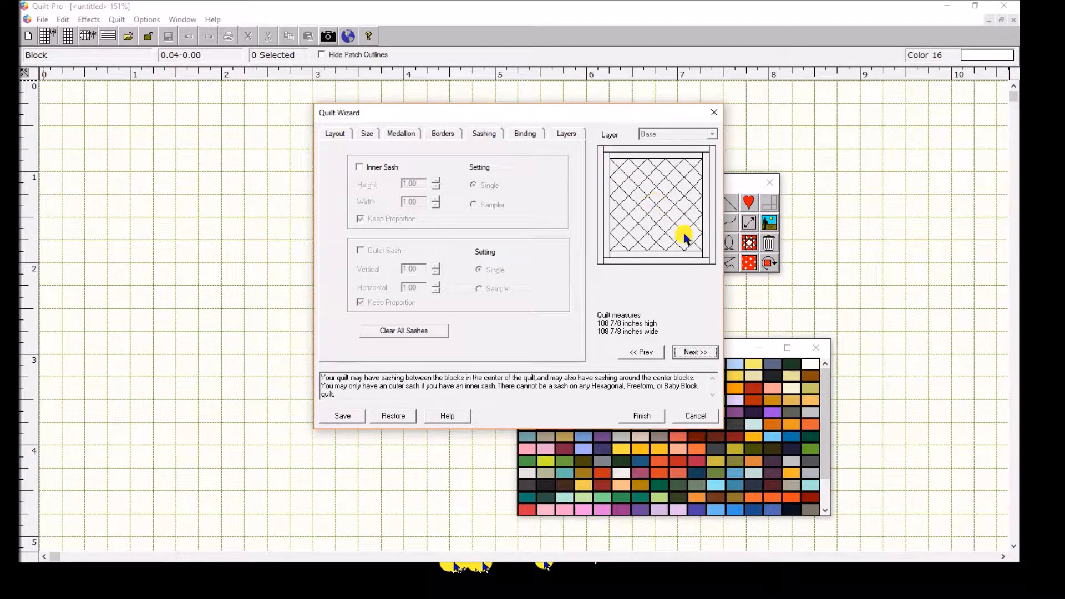
left_click(361, 168)
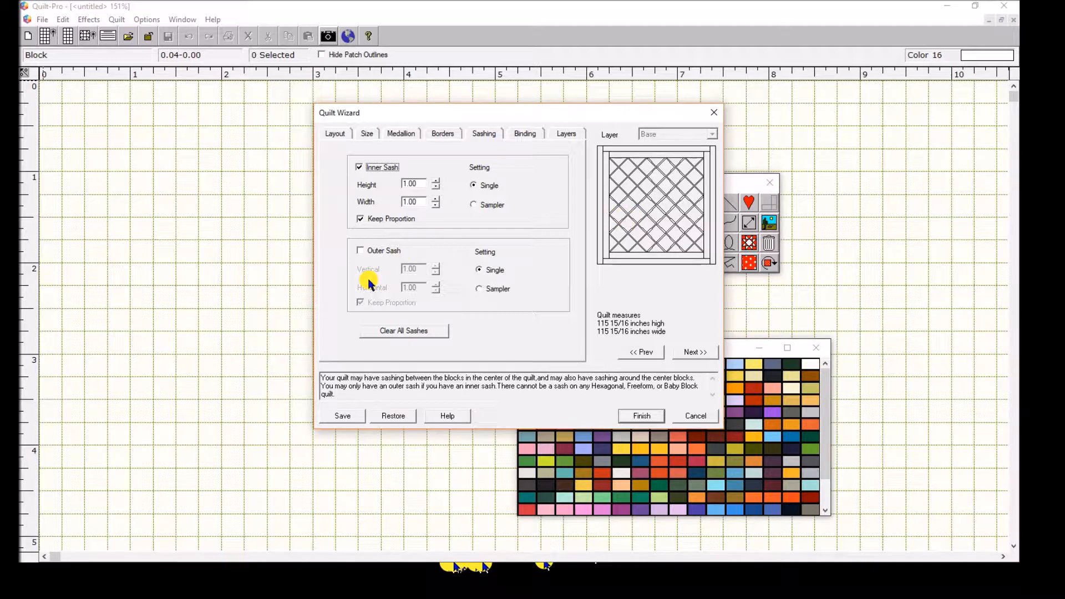
left_click(360, 251)
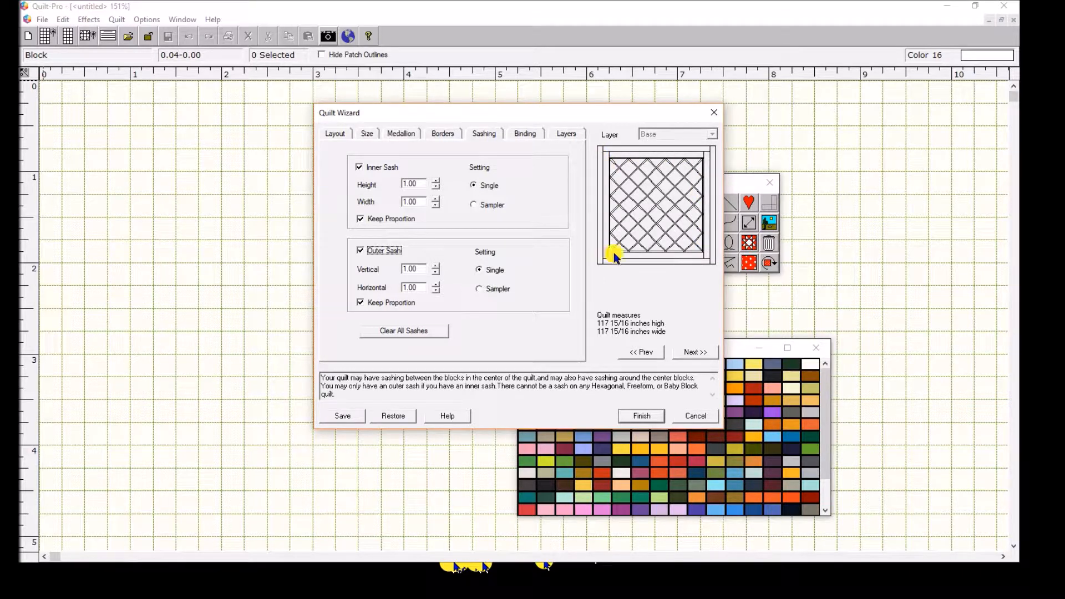
left_click(757, 253)
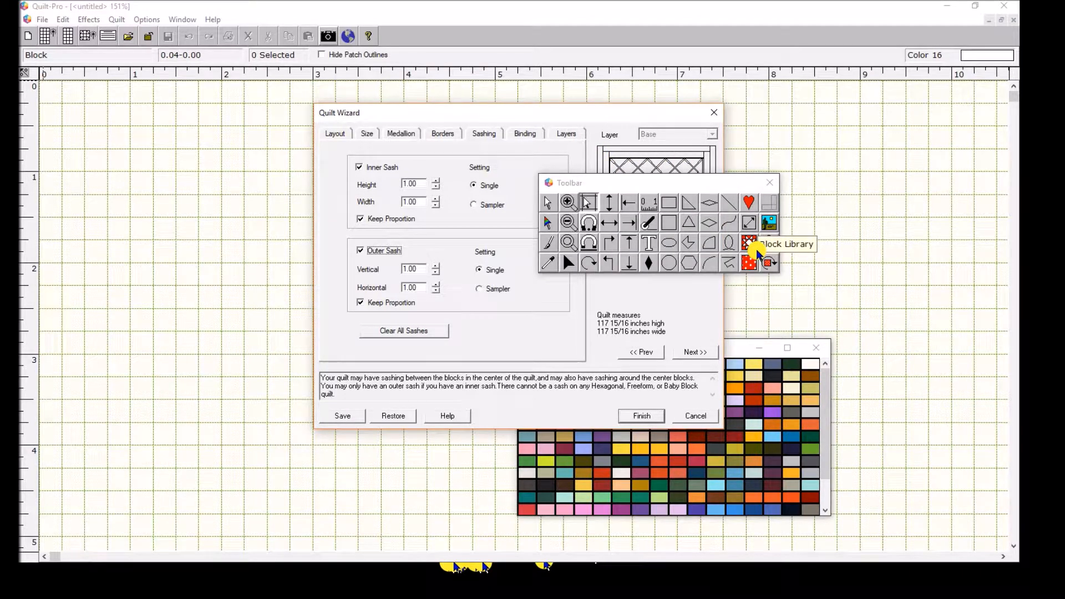
left_click_drag(685, 184, 908, 156)
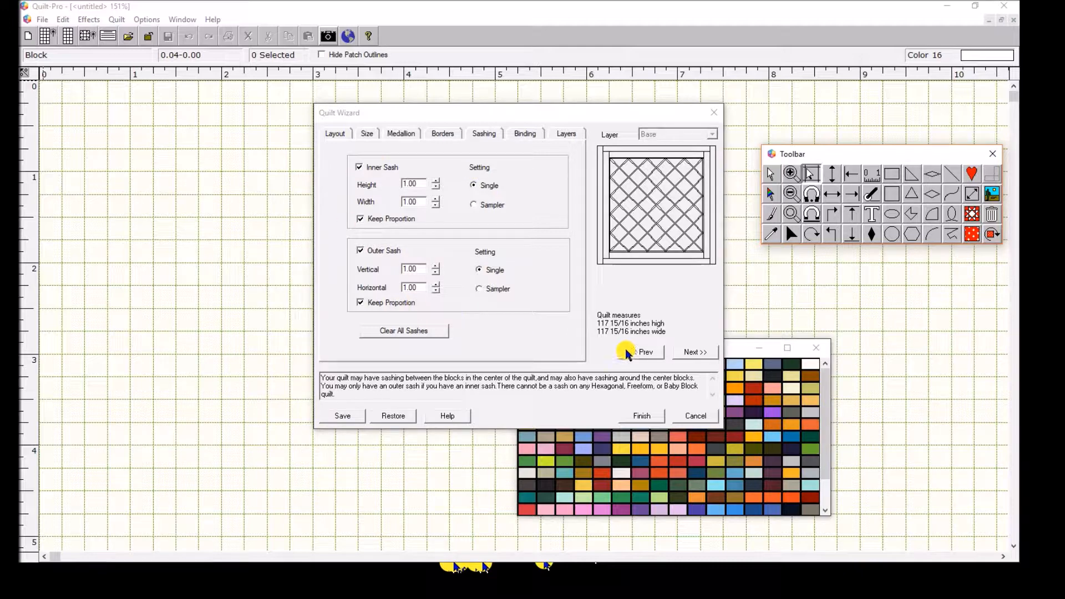
Step: Delete border 1 from the quilt's two borders and return to the sashing settings
left_click(639, 351)
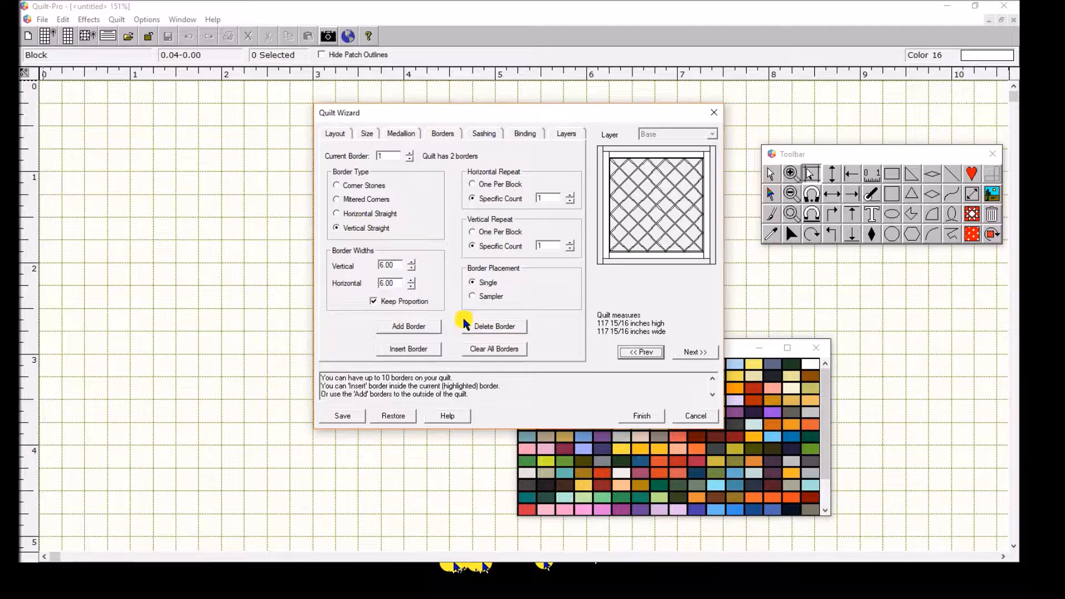
left_click(516, 326)
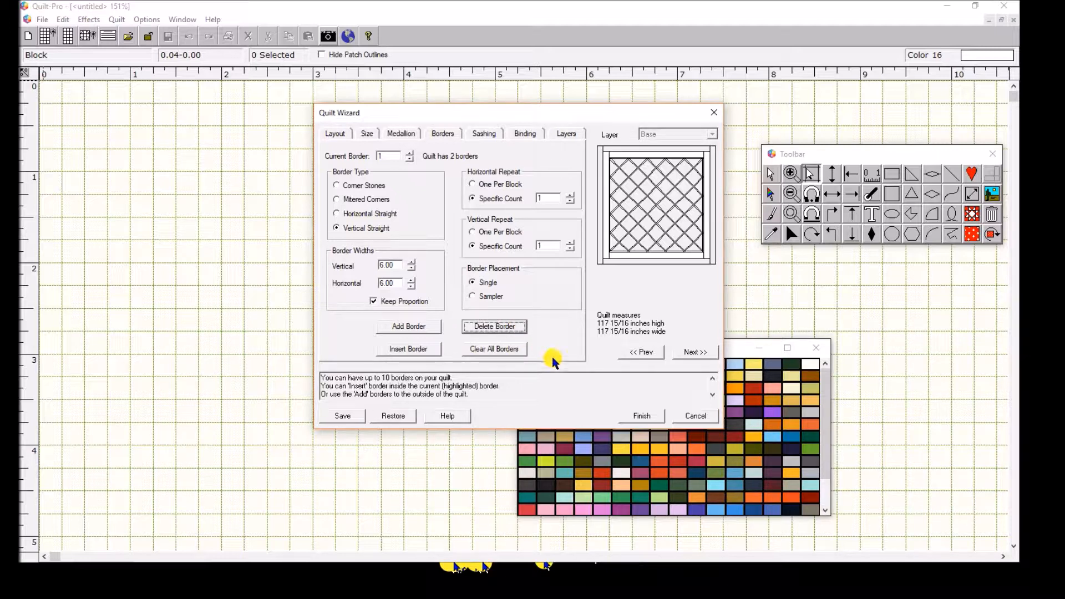
left_click(706, 357)
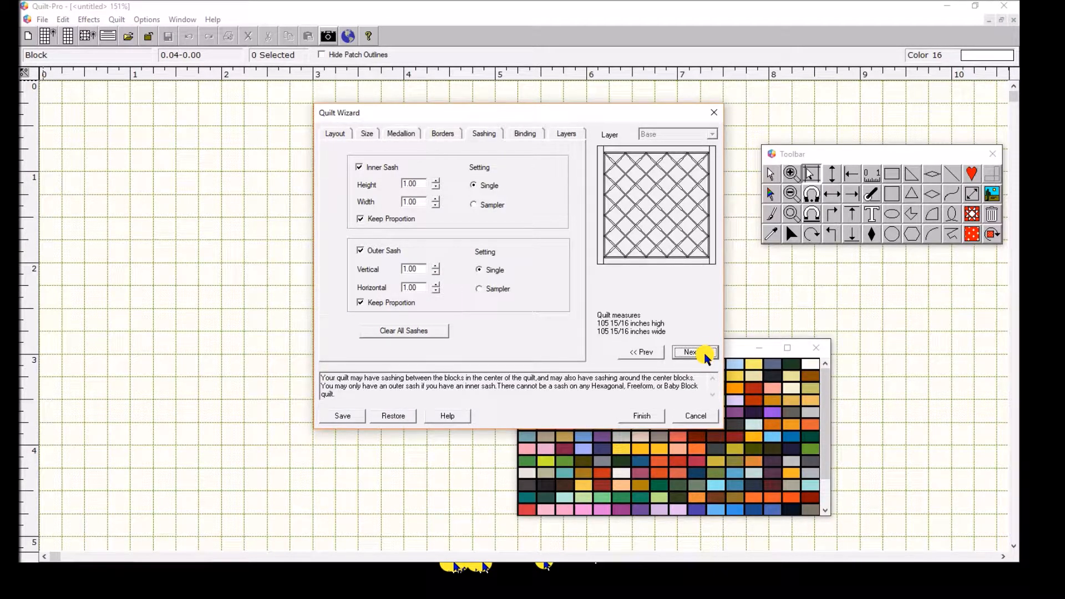
Step: Set the binding's finished width to 0.500
left_click(694, 353)
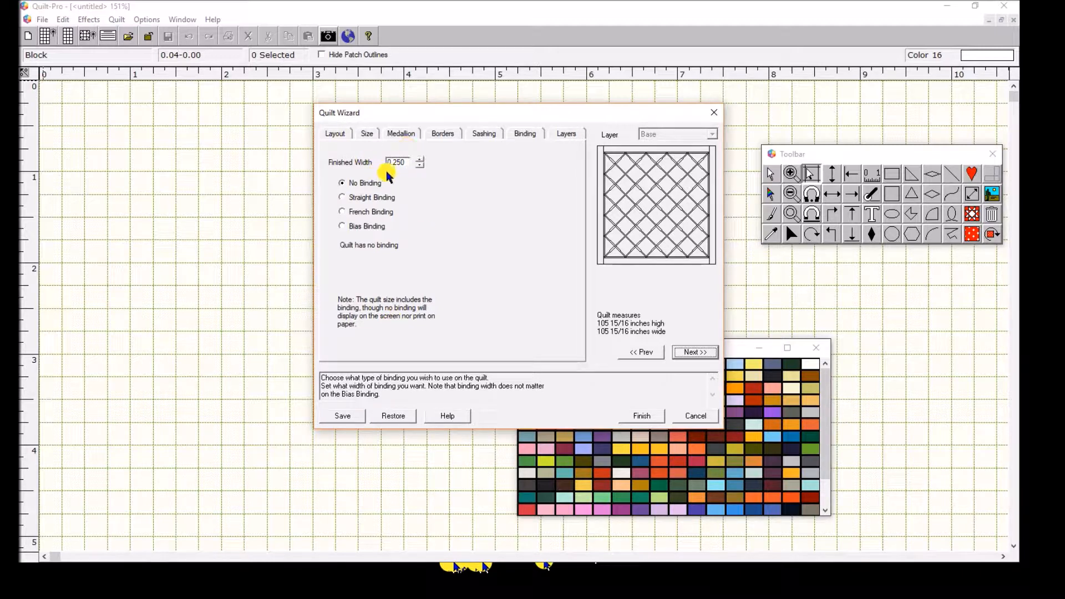
left_click(421, 160)
left_click(421, 160)
left_click(421, 161)
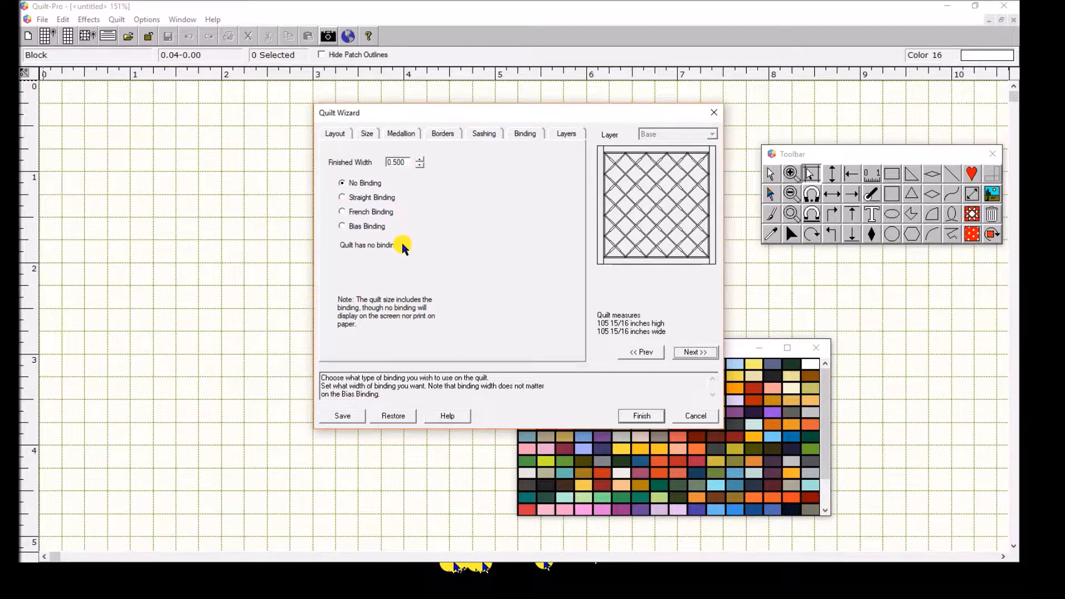
Step: Compare the Straight, French and Bias binding types and set the quilt to French Binding
left_click(343, 198)
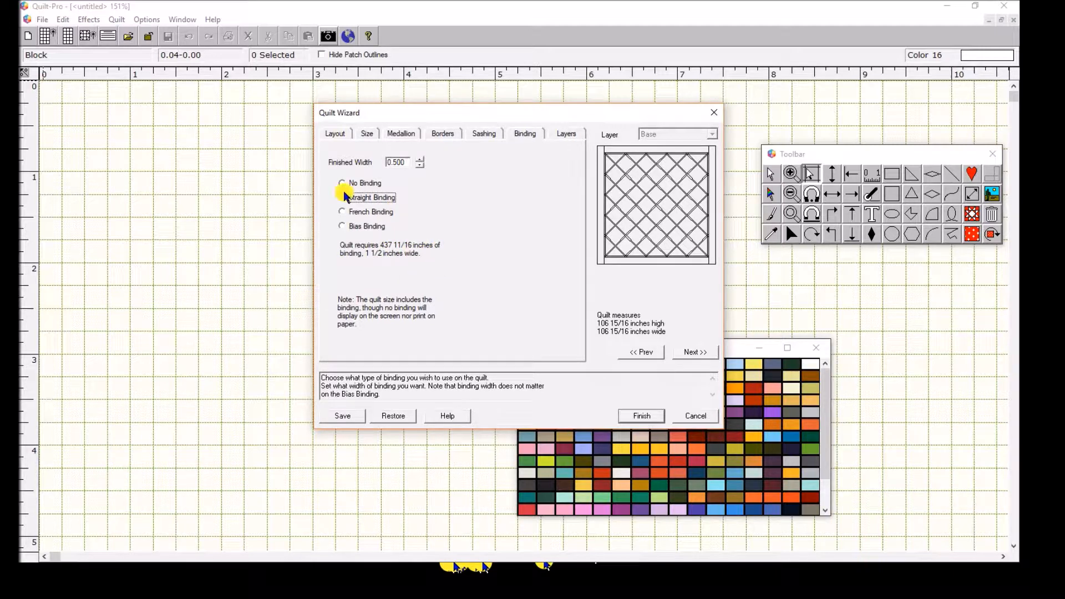
left_click(341, 212)
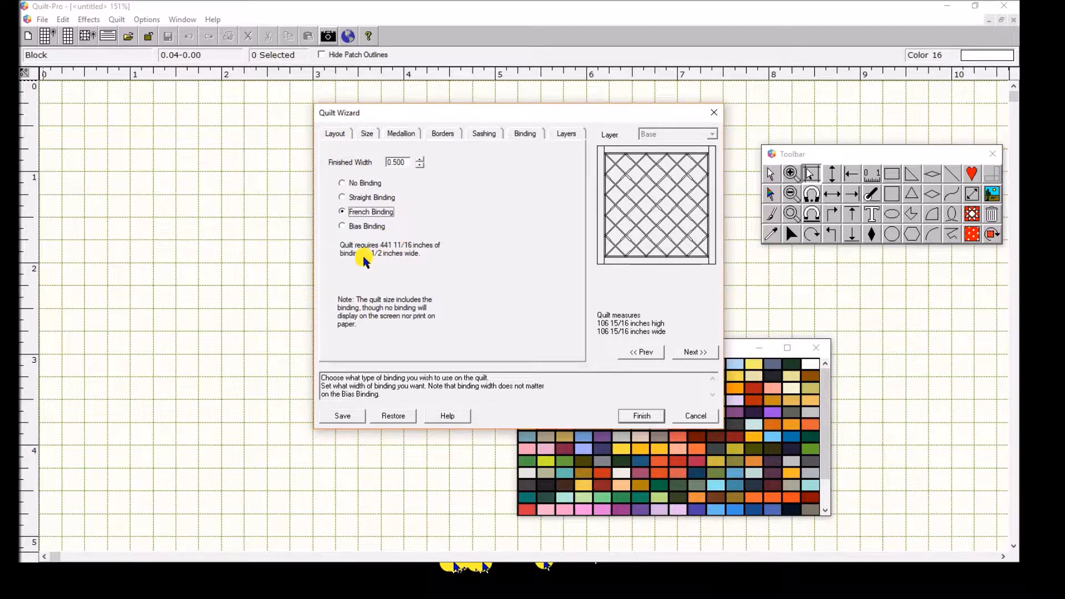
left_click(342, 226)
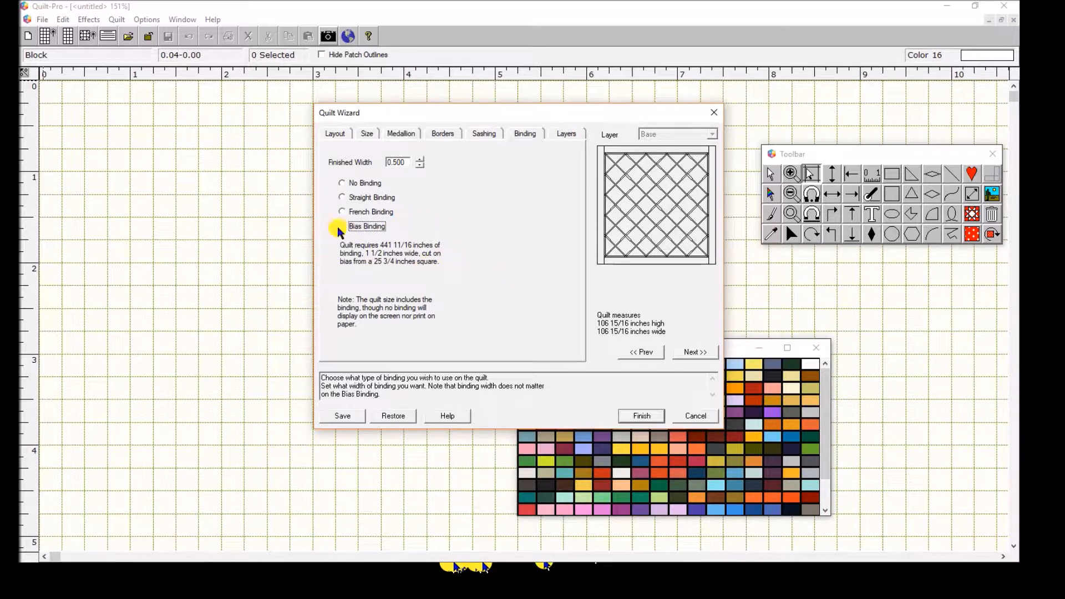
left_click(346, 212)
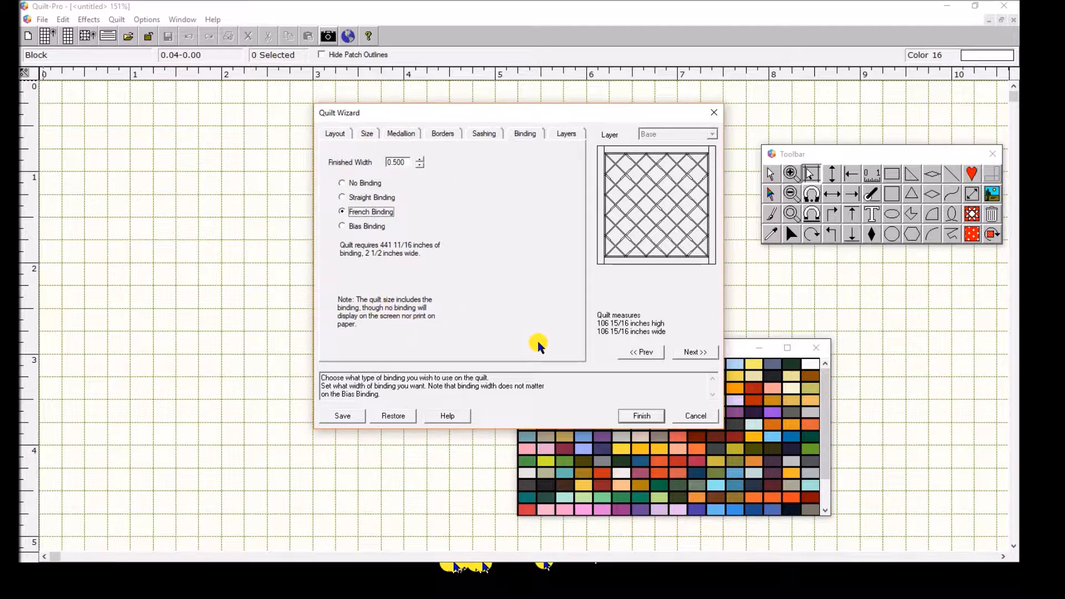
Step: Enable layers for the quilt with horizontal layer tabs, and make the Stencils and Applique layers visible along with Base
left_click(706, 353)
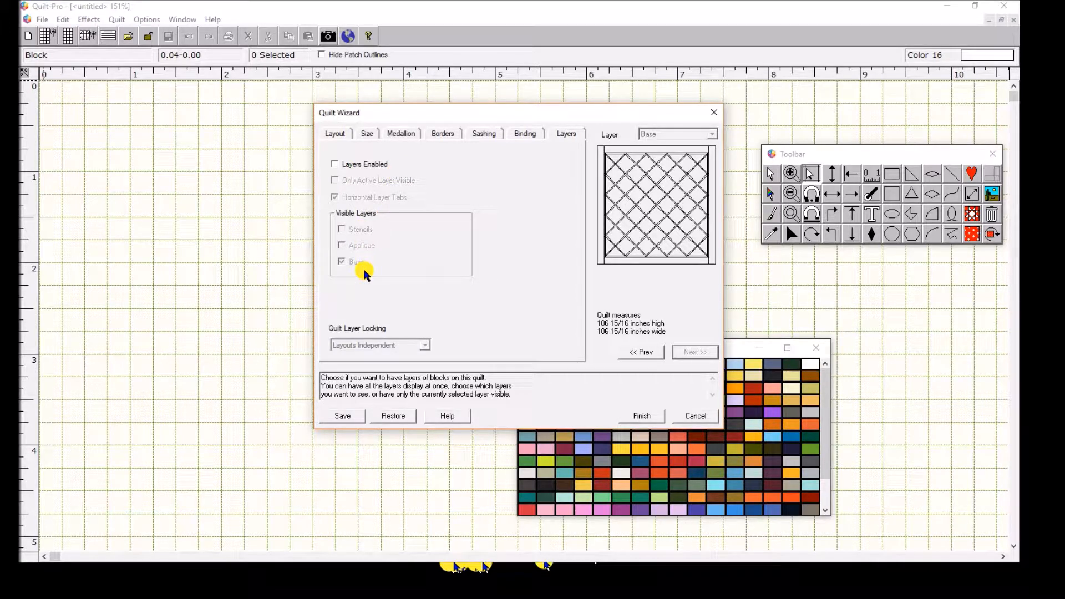
left_click(335, 164)
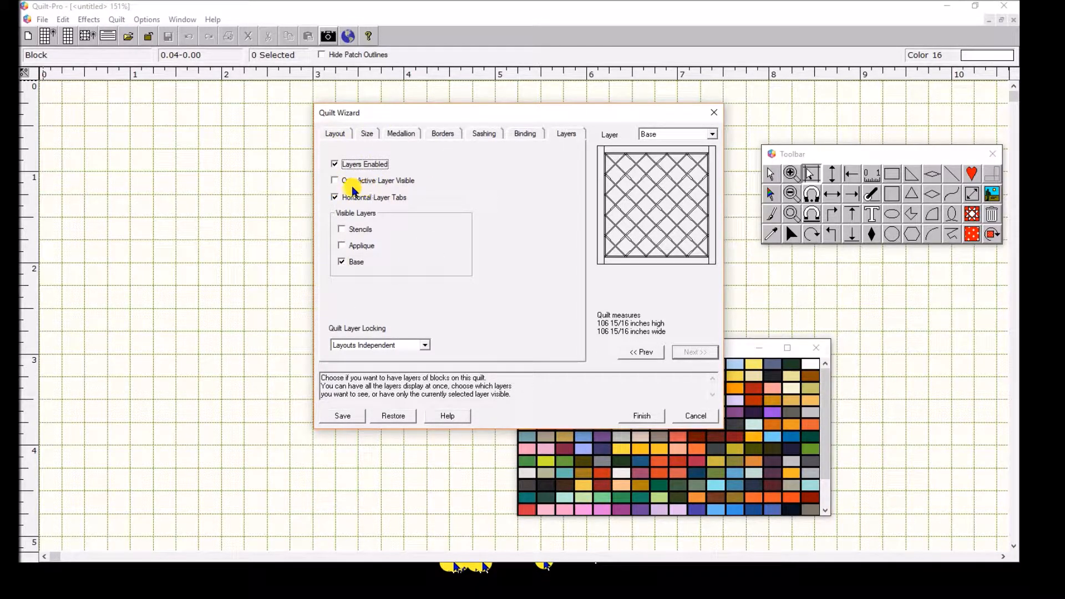
left_click(335, 196)
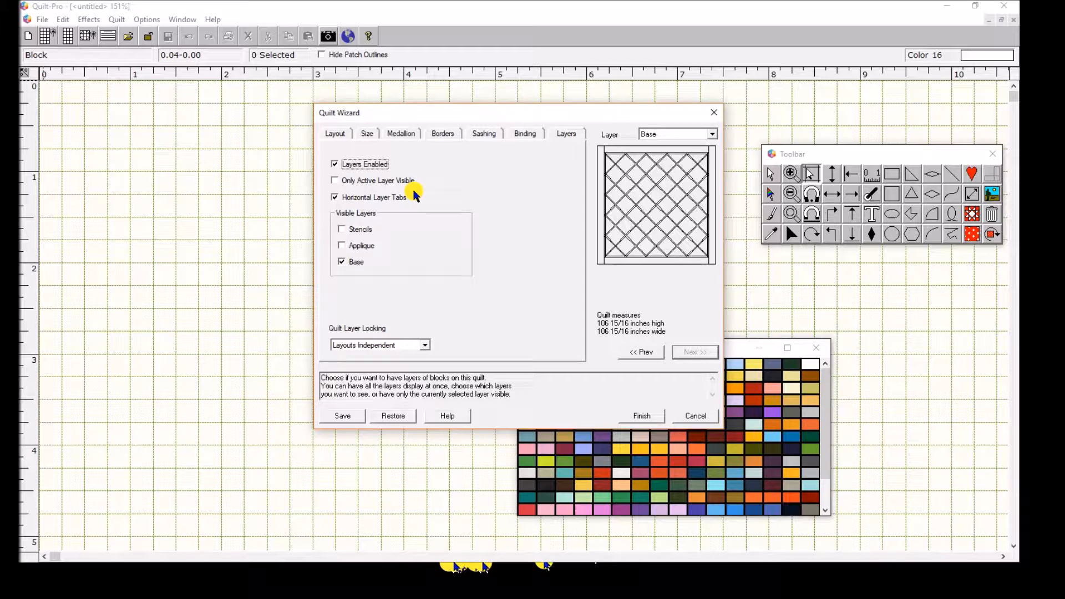
left_click(335, 195)
left_click(343, 229)
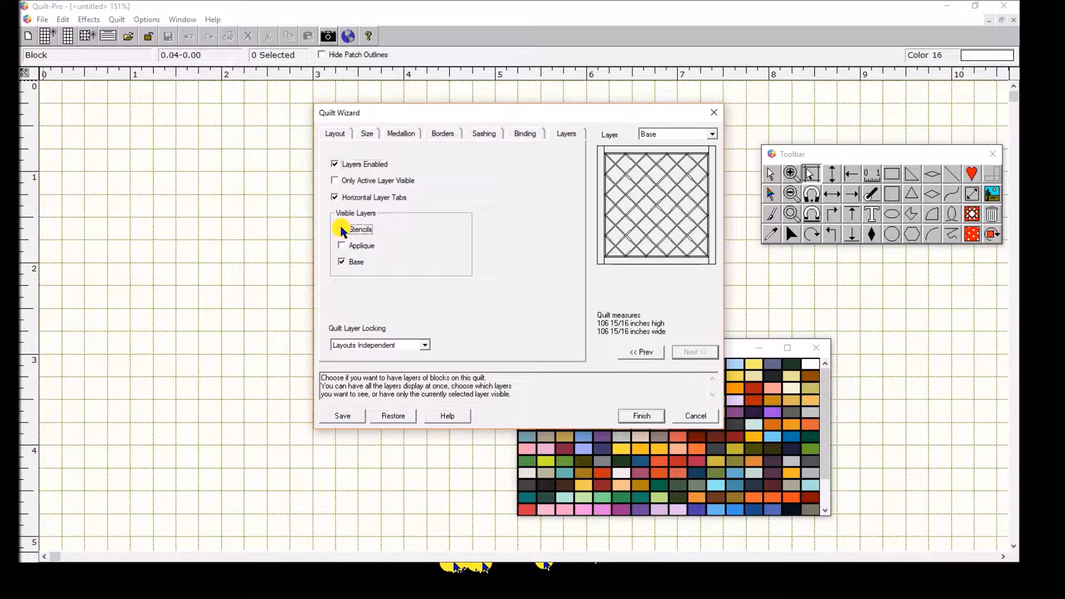
left_click(342, 246)
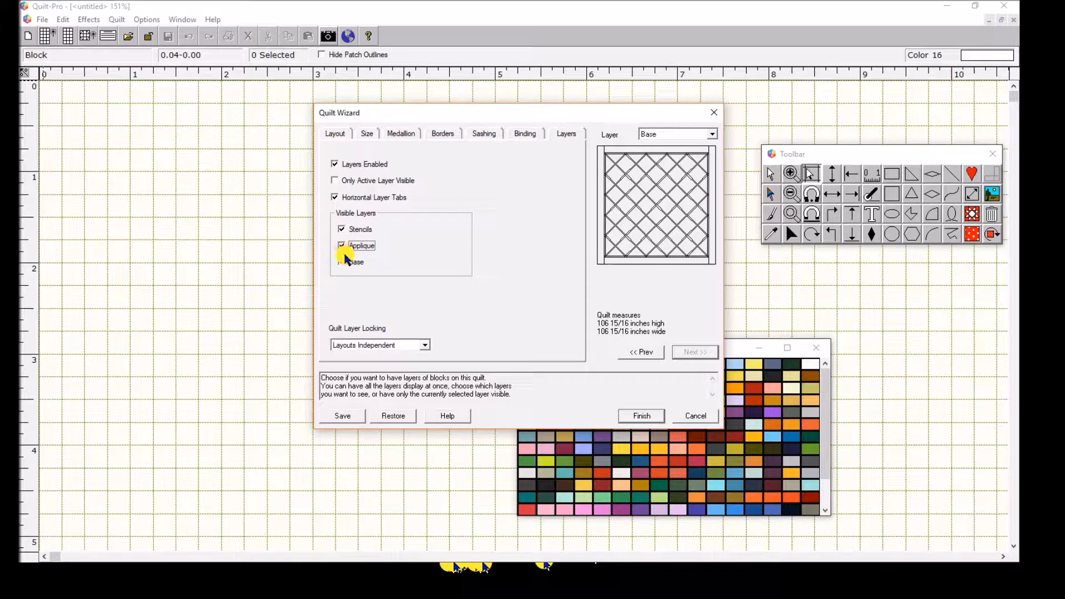
left_click(341, 261)
Step: Finish the wizard to create the quilt layout and refresh the display
left_click(649, 418)
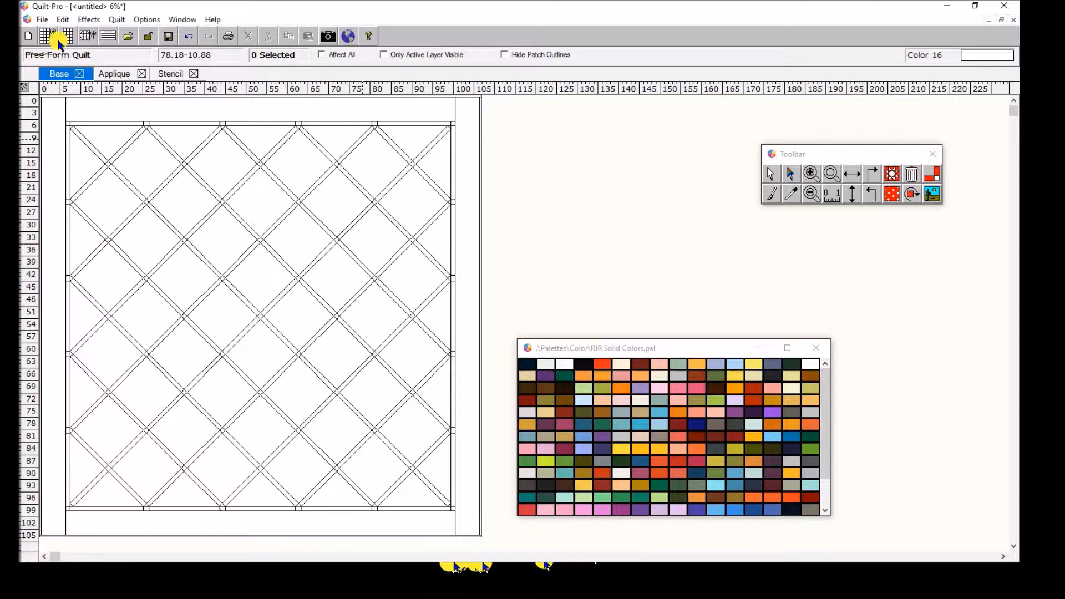
left_click(149, 20)
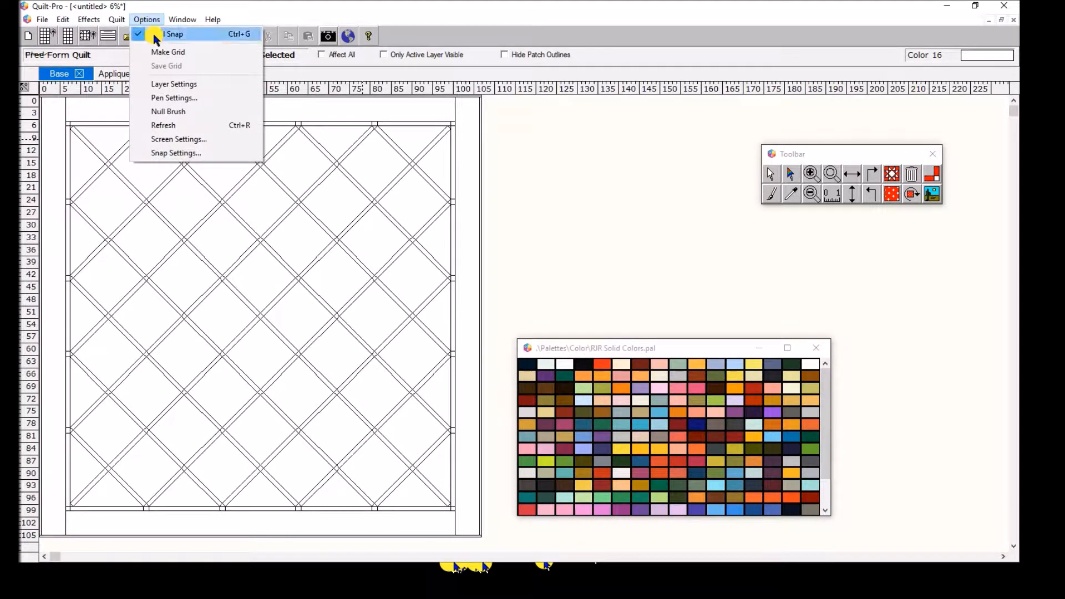
left_click(169, 125)
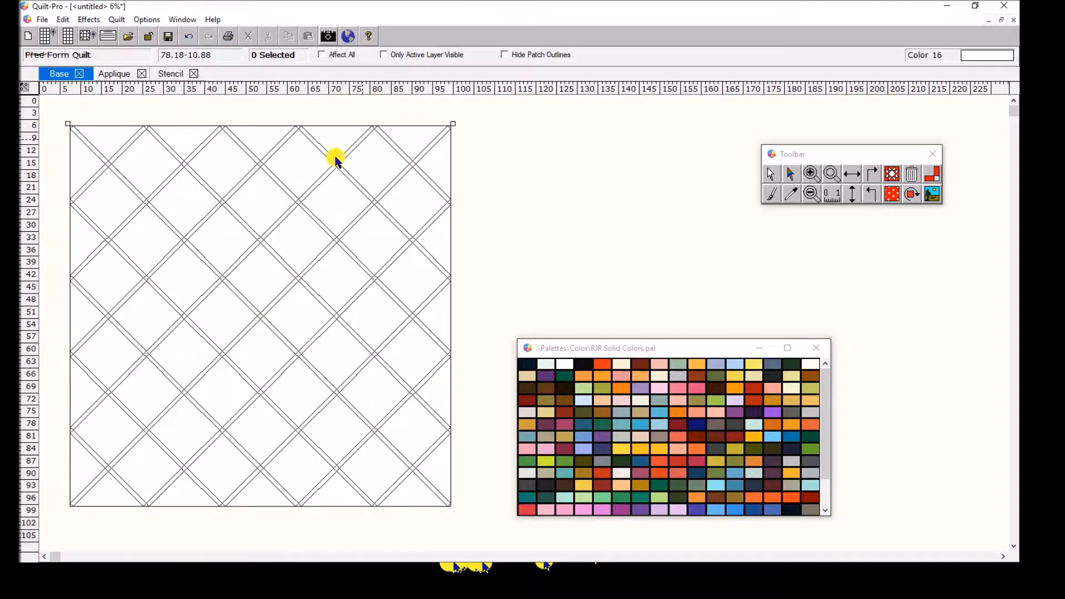